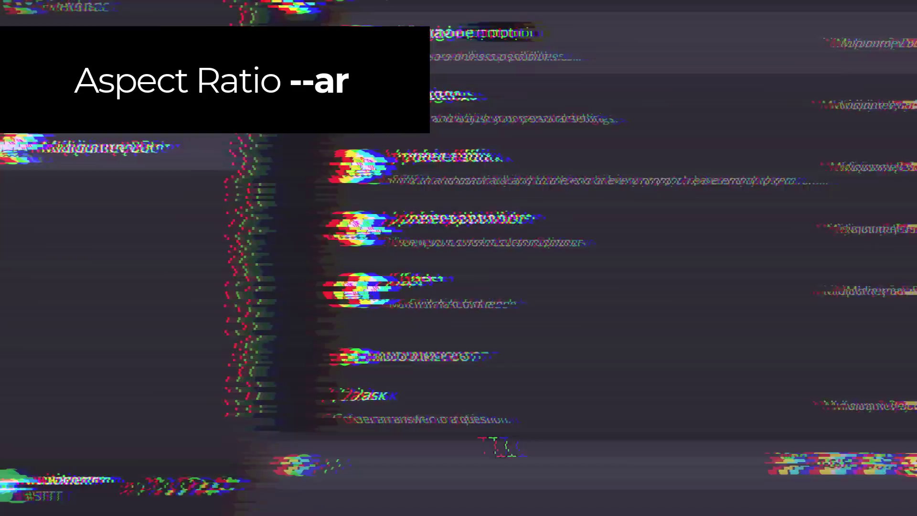
Generate an image with the /imagine command using the prompt "spaceship in a bathtub --ar 2:1".
{"action": "type", "text": "imagine"}
{"action": "key", "text": "Tab"}
{"action": "type", "text": "spaceship in a bathtub --ar "}
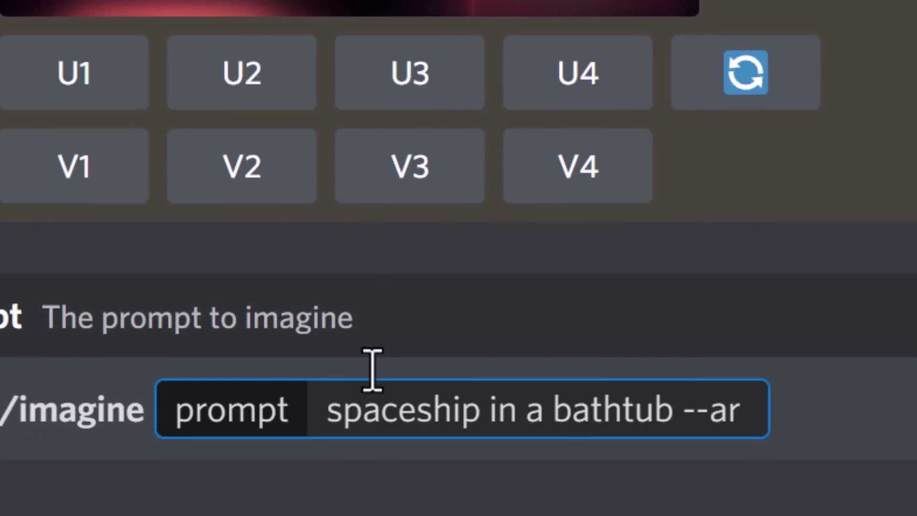
{"action": "type", "text": "2:1"}
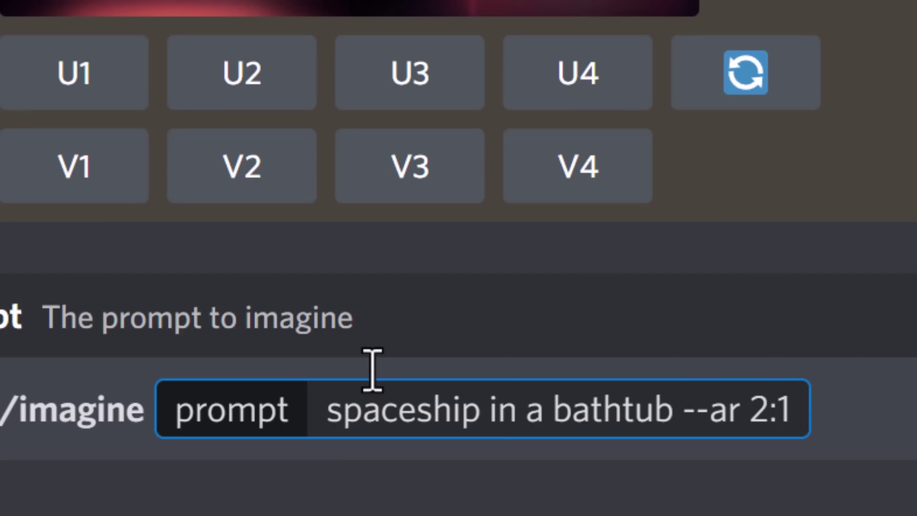
{"action": "key", "text": "Return"}
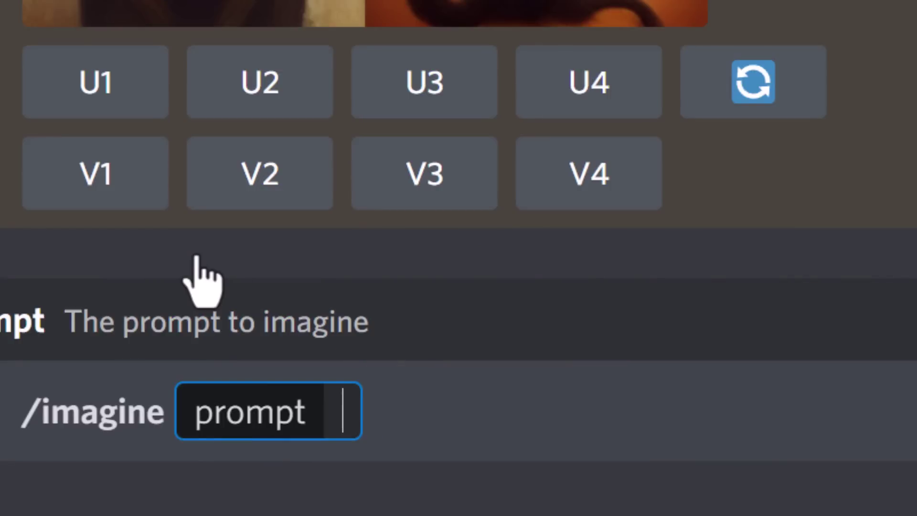
Submit the imagine prompt "superhero turtle --test" and enter a second one, "superhero turtle --test --creative".
{"action": "type", "text": "superhero turtle --test"}
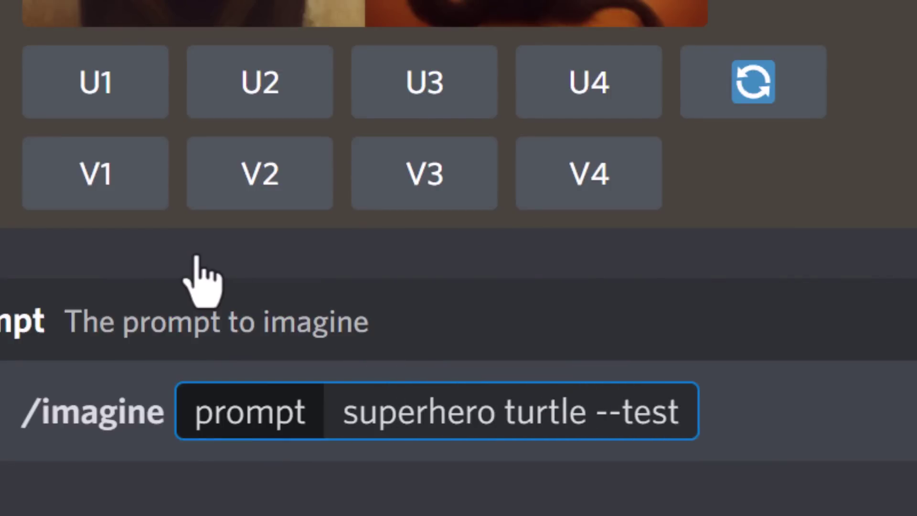
{"action": "key", "text": "Return"}
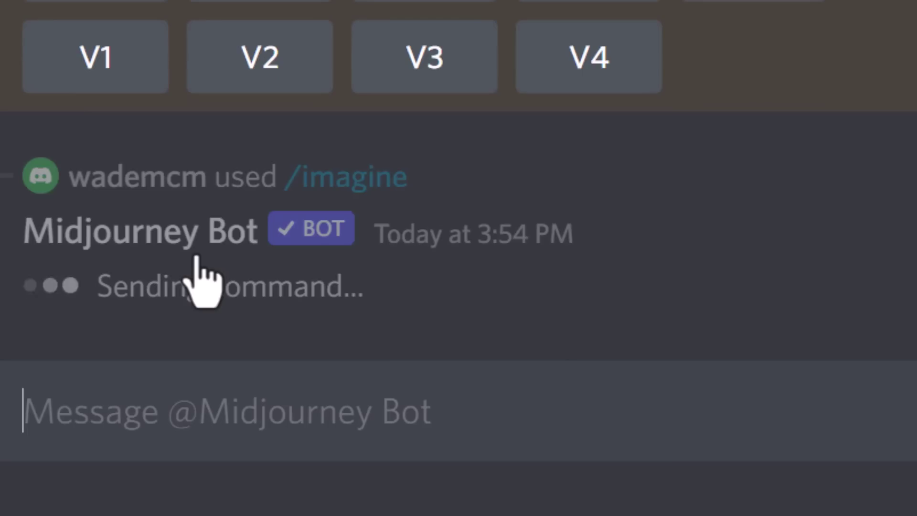
{"action": "type", "text": "/imagine prompt"}
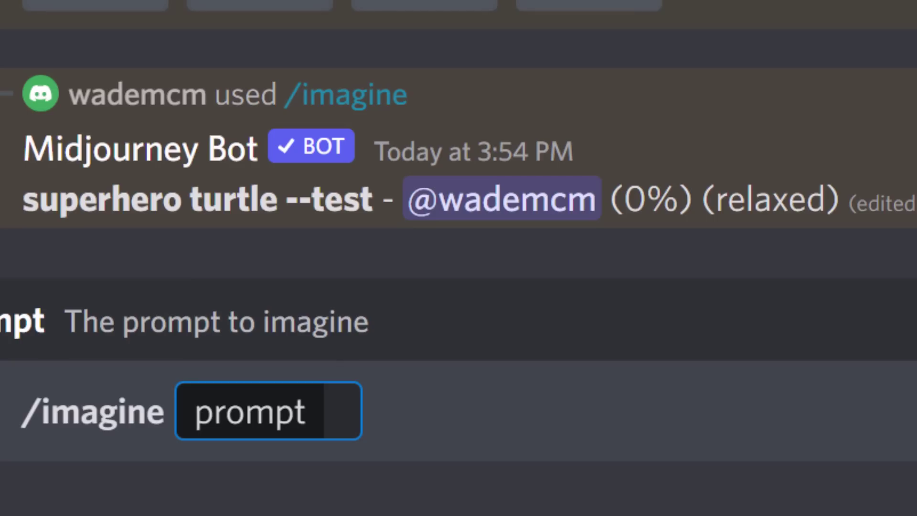
{"action": "type", "text": "superhero turtle --test --creative"}
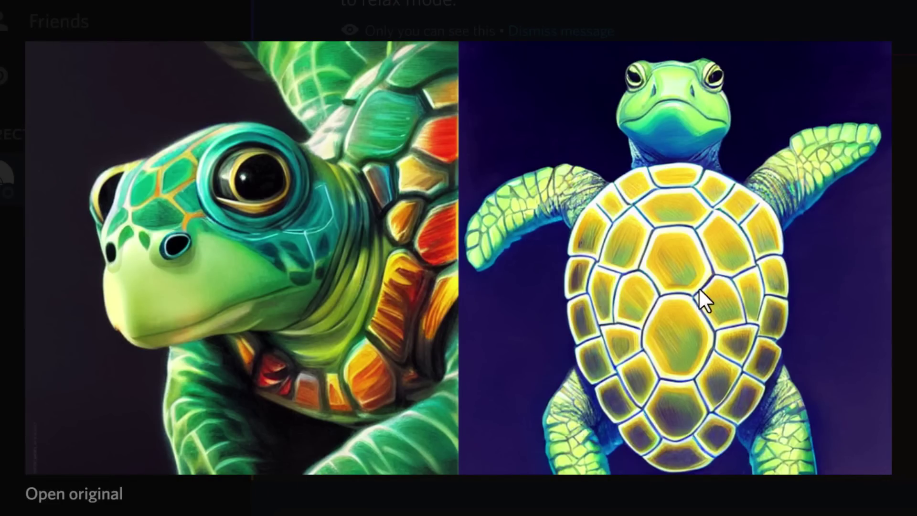
Close the enlarged turtle image and view the earlier pair of superhero turtle images at full size.
{"action": "key", "text": "Escape"}
{"action": "scroll", "coordinate": [620, 352], "scroll_direction": "up", "scroll_amount": 10}
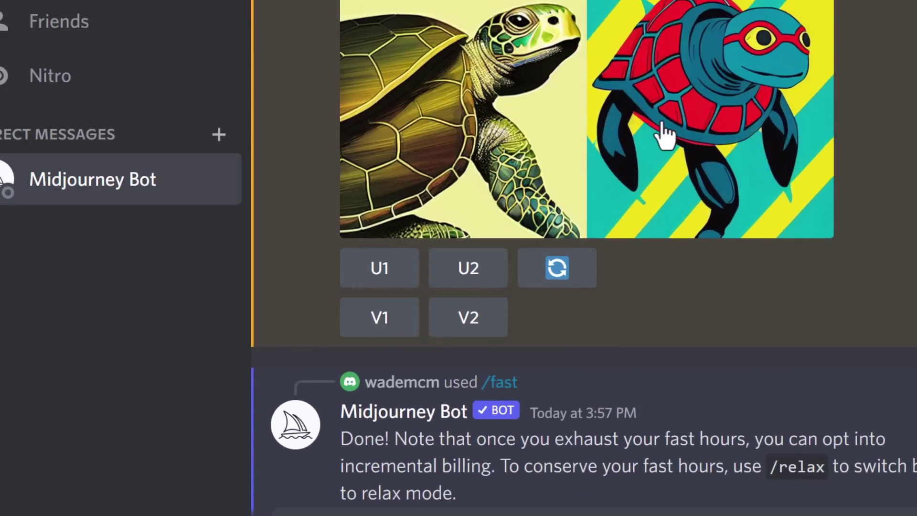
{"action": "left_click", "coordinate": [662, 127]}
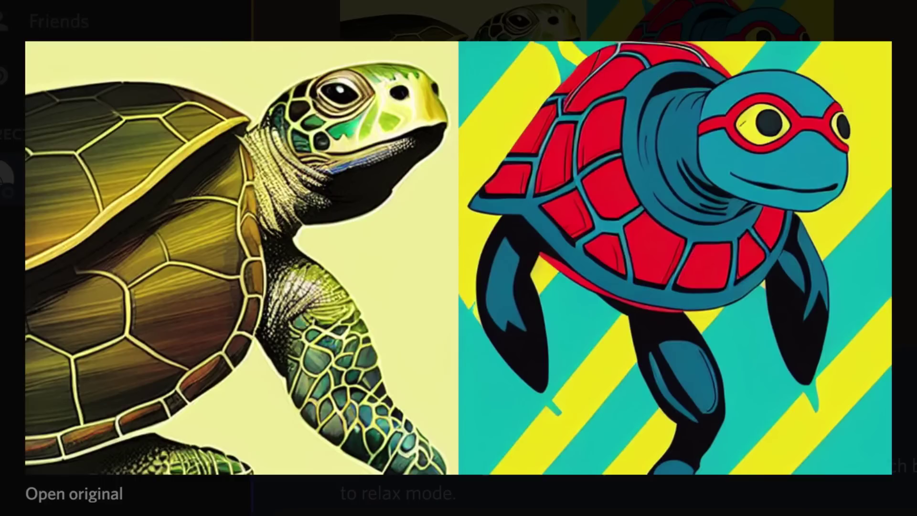
{"action": "key", "text": "Escape"}
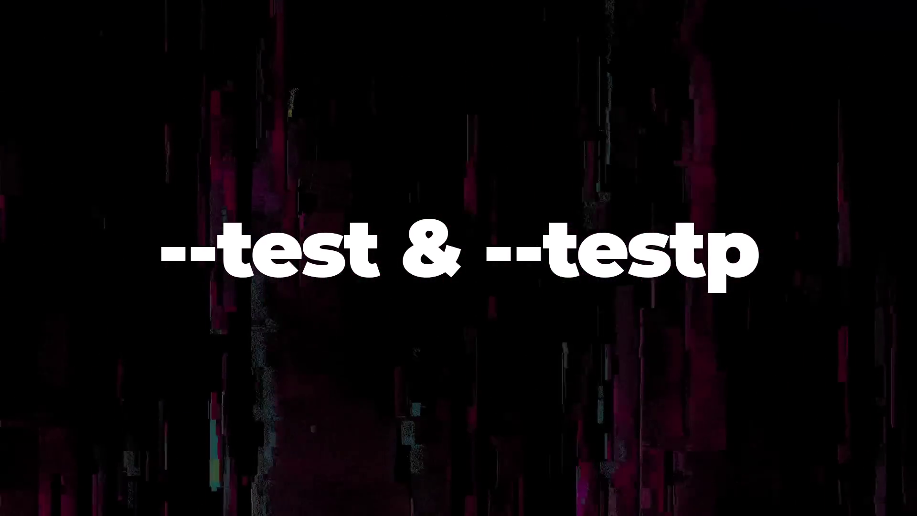
Enter the prompt "a mobster cat --test" and enlarge the images generated for "a mobster cat --testp".
{"action": "type", "text": "a mobster cat --test"}
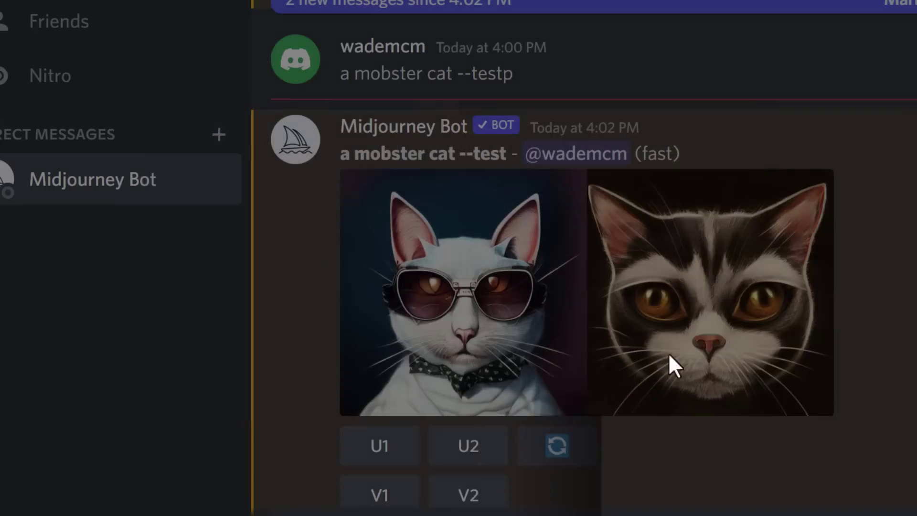
{"action": "scroll", "coordinate": [575, 490], "scroll_direction": "down", "scroll_amount": 4}
{"action": "scroll", "coordinate": [575, 480], "scroll_direction": "down", "scroll_amount": 5}
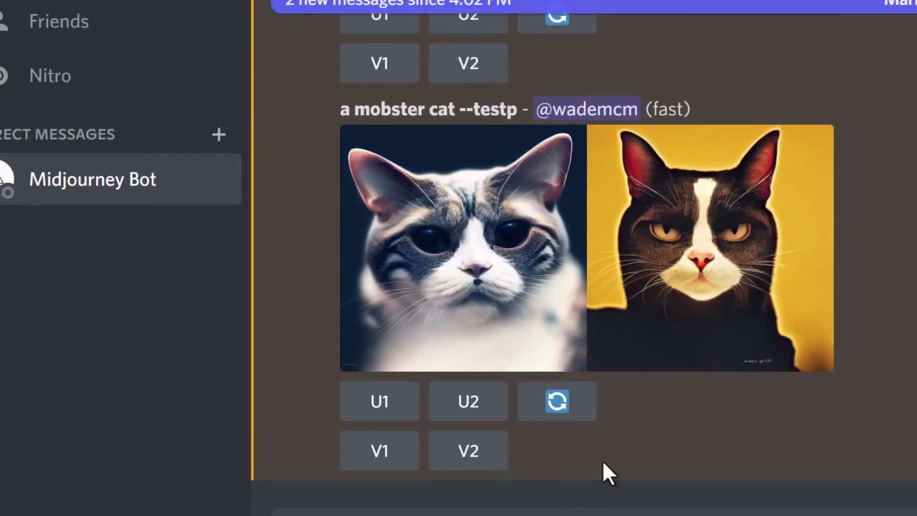
{"action": "left_click", "coordinate": [587, 292]}
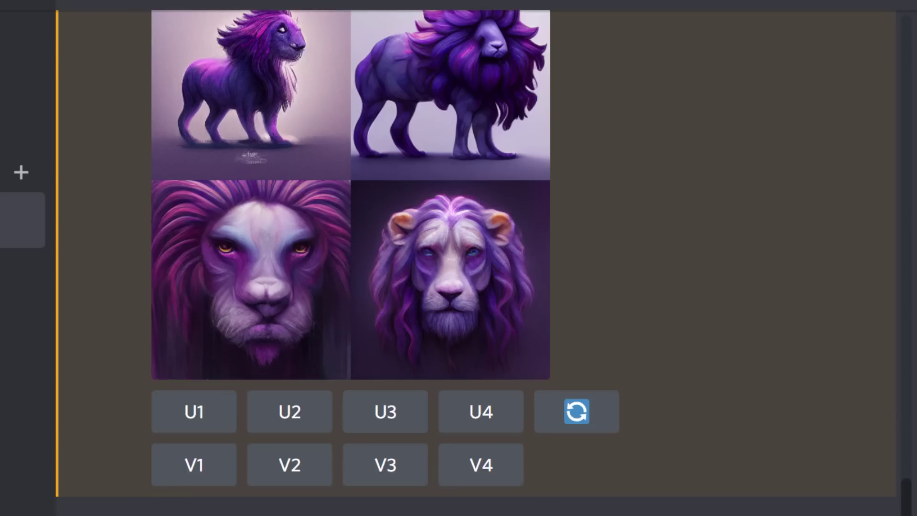
Generate a highly stylized version of the lion with the prompt "lion with purple mane --s 60000".
{"action": "scroll", "coordinate": [190, 425], "scroll_direction": "up", "scroll_amount": 3}
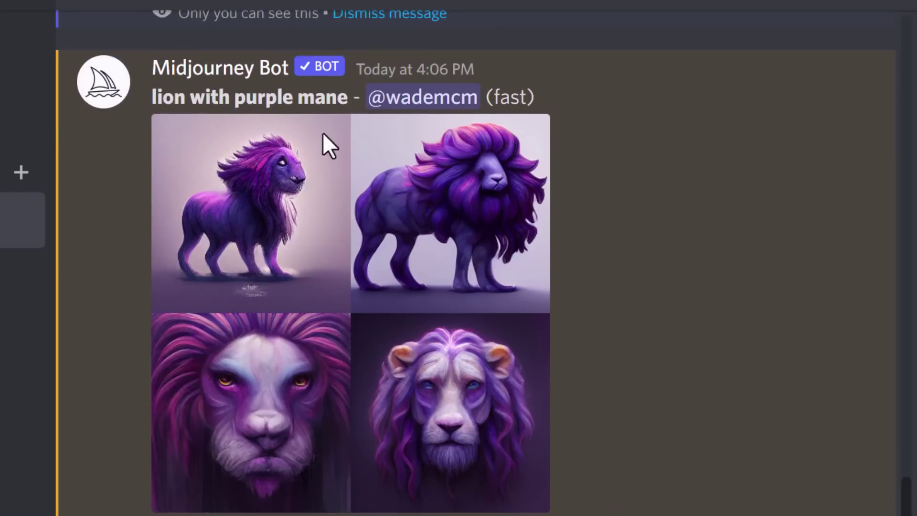
{"action": "mouse_move", "coordinate": [350, 97]}
{"action": "left_mouse_down"}
{"action": "mouse_move", "coordinate": [170, 103]}
{"action": "mouse_move", "coordinate": [342, 101]}
{"action": "left_mouse_up"}
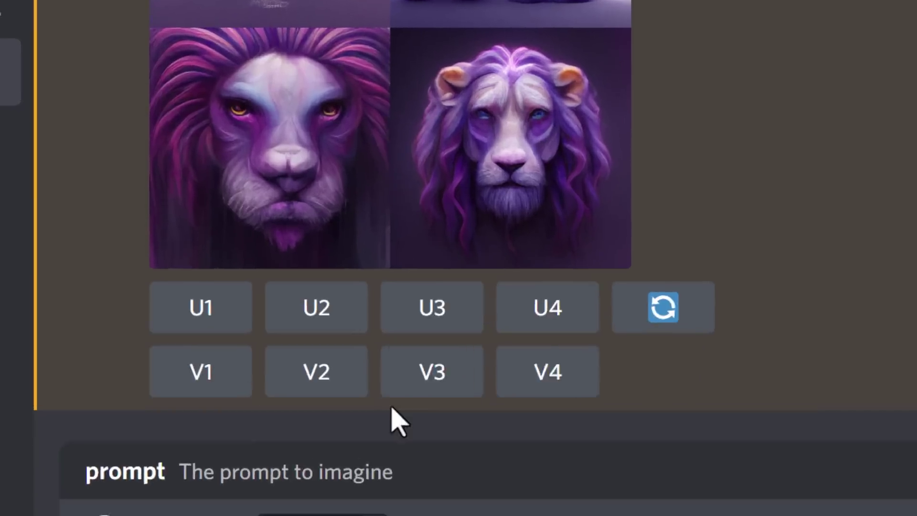
{"action": "type", "text": "lion with purple mane"}
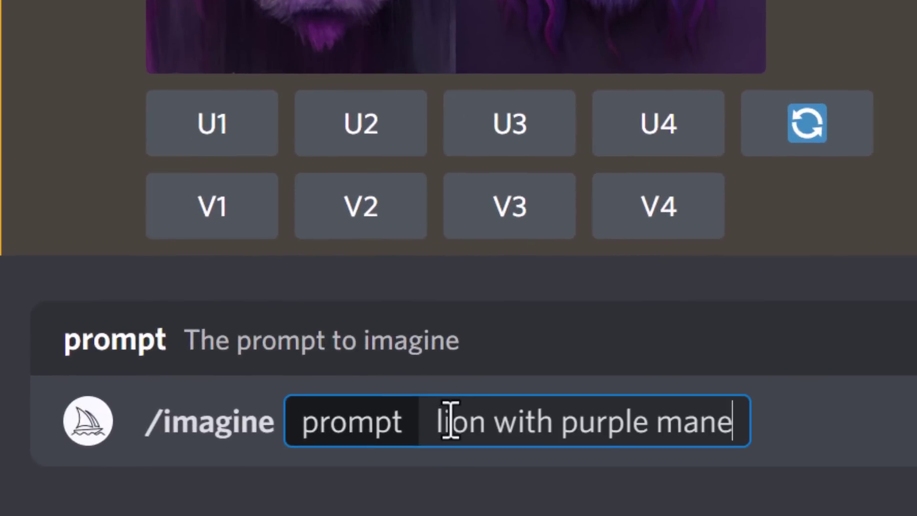
{"action": "type", "text": "--styliz"}
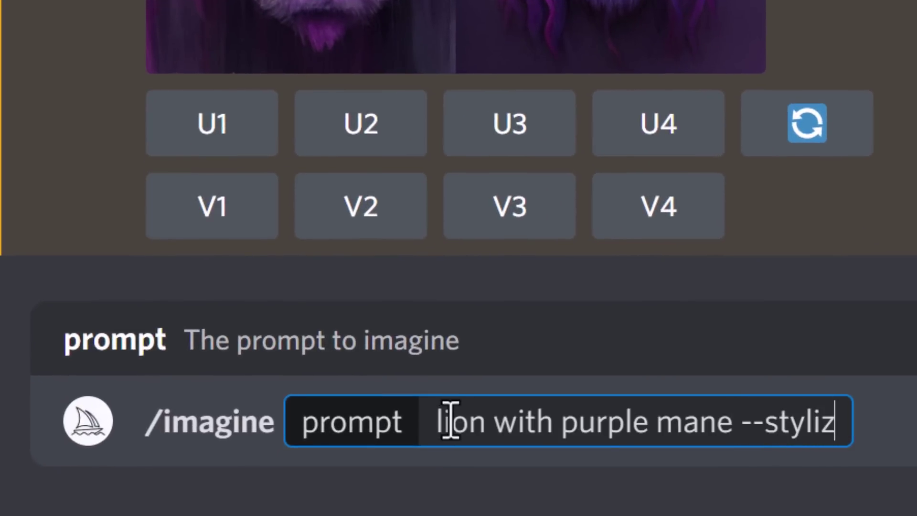
{"action": "key", "text": "BackSpace"}
{"action": "key", "text": "BackSpace"}
{"action": "key", "text": "BackSpace"}
{"action": "key", "text": "BackSpace"}
{"action": "key", "text": "BackSpace"}
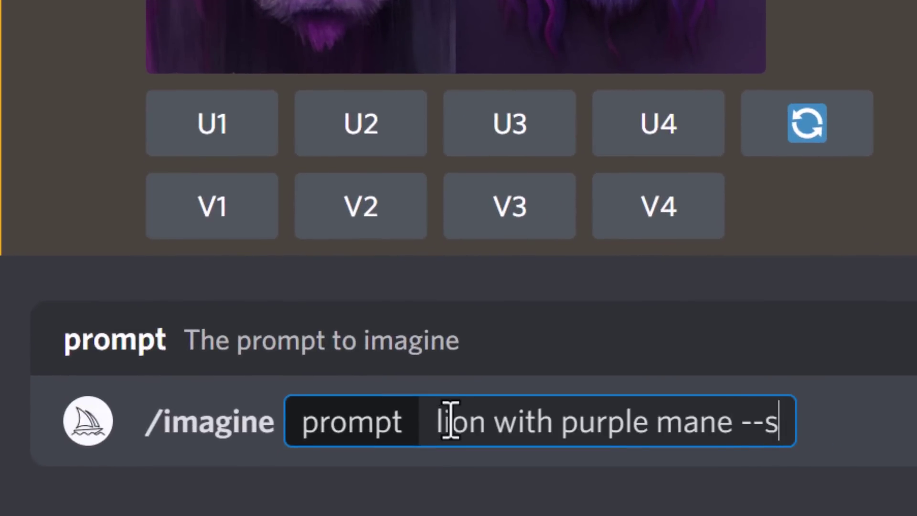
{"action": "type", "text": "60000"}
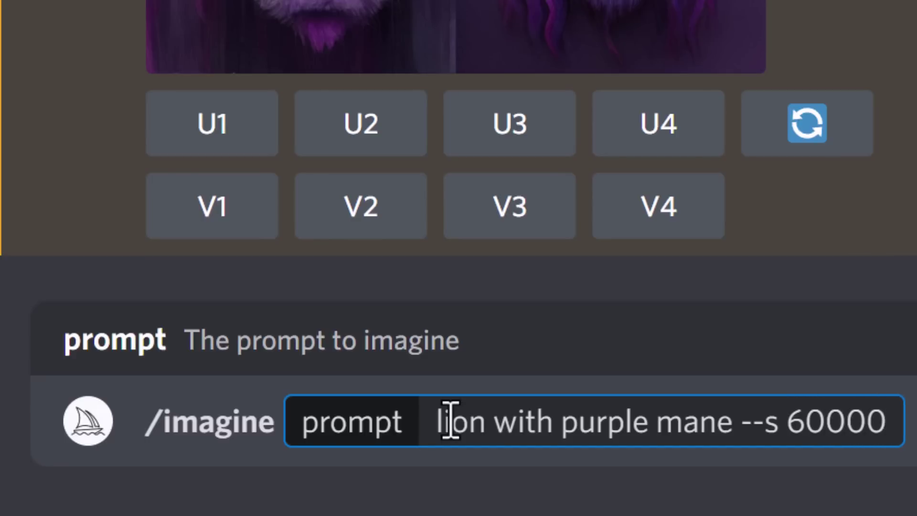
{"action": "key", "text": "Return"}
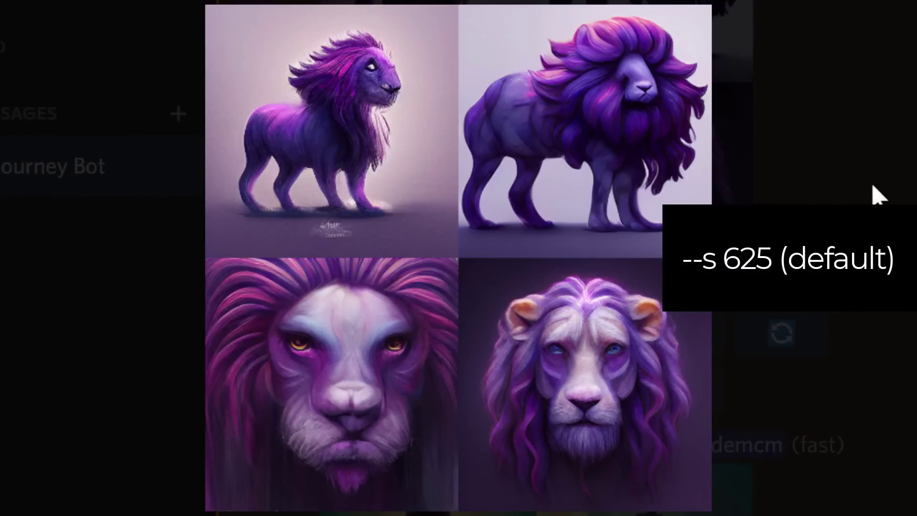
Change the stylize value in the purple-maned lion prompt to 20000 and submit it.
{"action": "scroll", "coordinate": [841, 307], "scroll_direction": "down", "scroll_amount": 10}
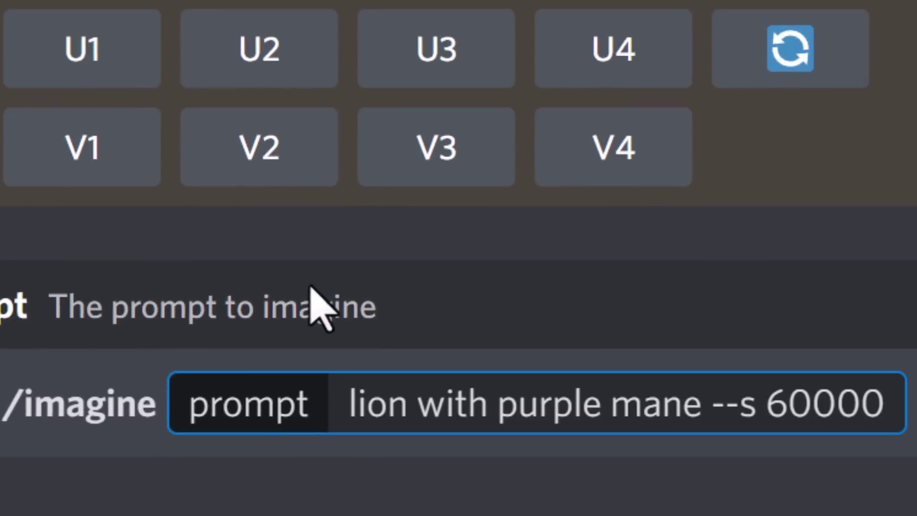
{"action": "left_click_drag", "start_coordinate": [766, 403], "coordinate": [812, 403]}
{"action": "type", "text": "20000"}
{"action": "key", "text": "Return"}
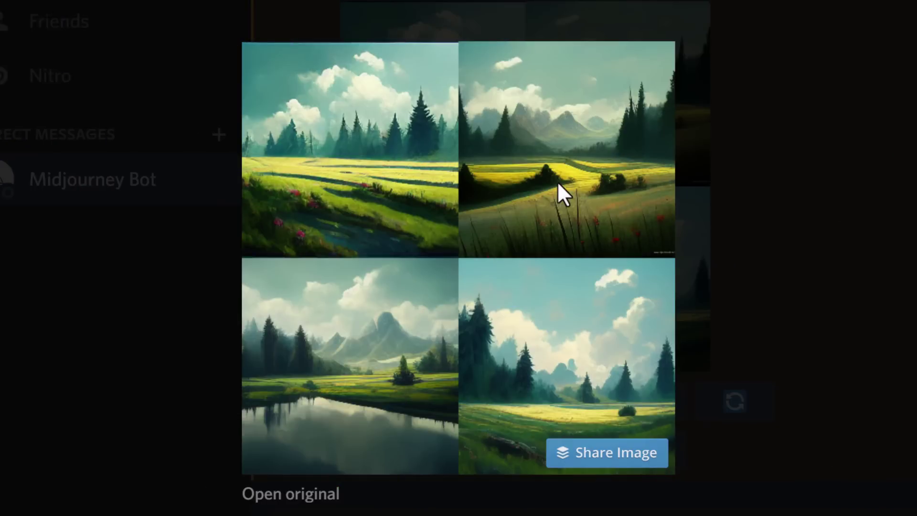
Generate outdoor scenery that excludes water and trees with the prompt "outdoor scenery --no water trees".
{"action": "left_click", "coordinate": [782, 166]}
{"action": "scroll", "coordinate": [388, 60], "scroll_direction": "up", "scroll_amount": 3}
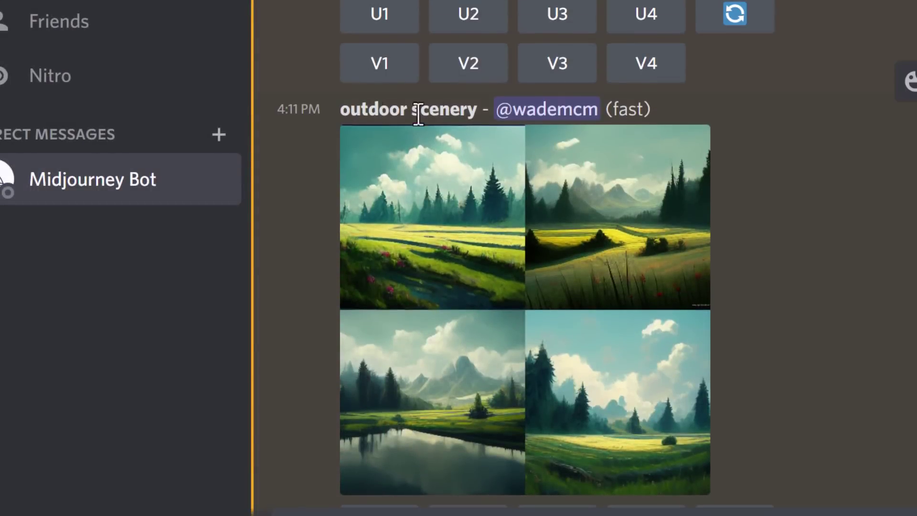
{"action": "scroll", "coordinate": [460, 221], "scroll_direction": "down", "scroll_amount": 3}
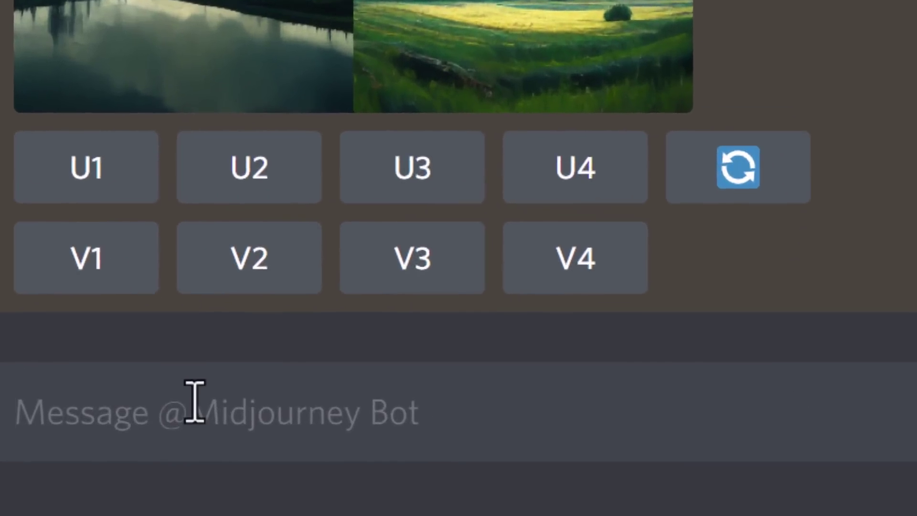
{"action": "type", "text": "/imagine"}
{"action": "key", "text": "Tab"}
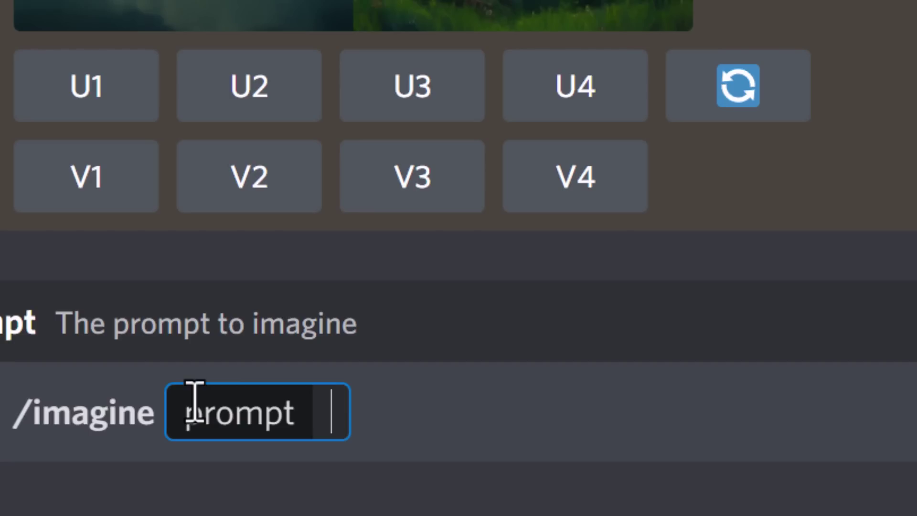
{"action": "type", "text": "outdoor scenery"}
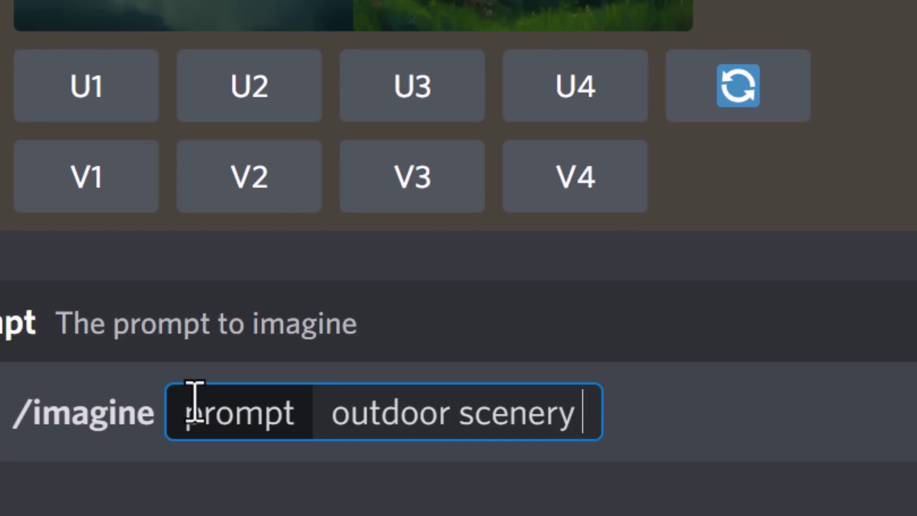
{"action": "type", "text": " --no"}
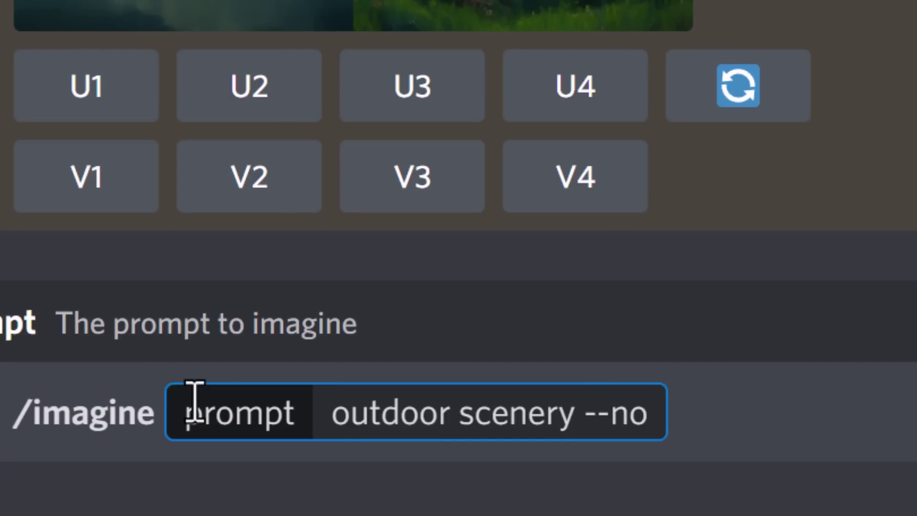
{"action": "type", "text": " water"}
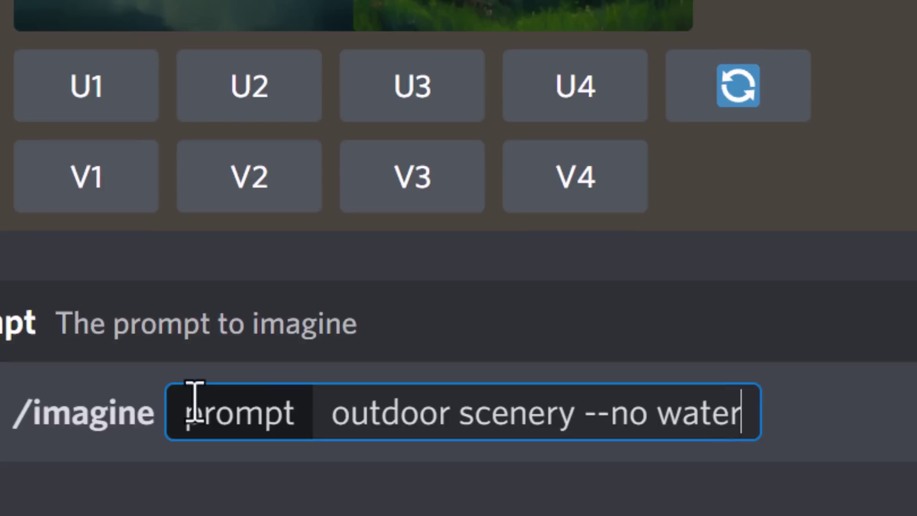
{"action": "type", "text": " trees"}
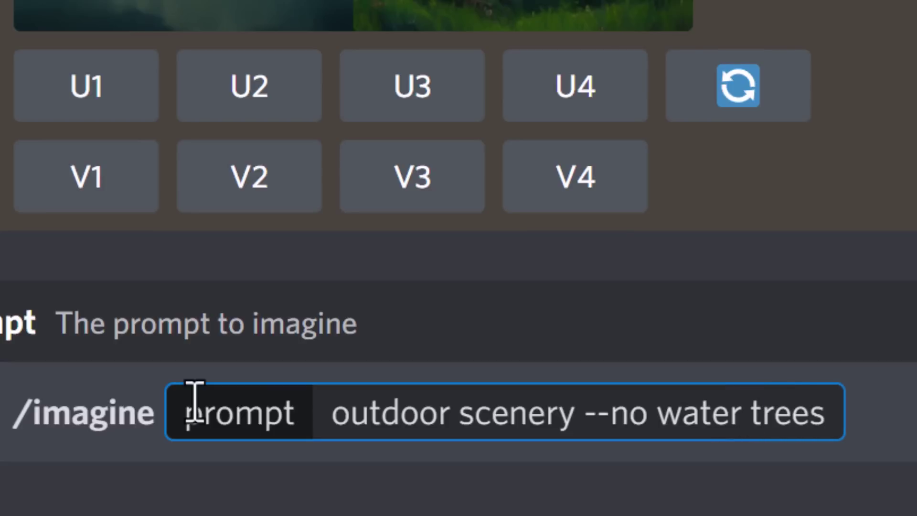
{"action": "key", "text": "Return"}
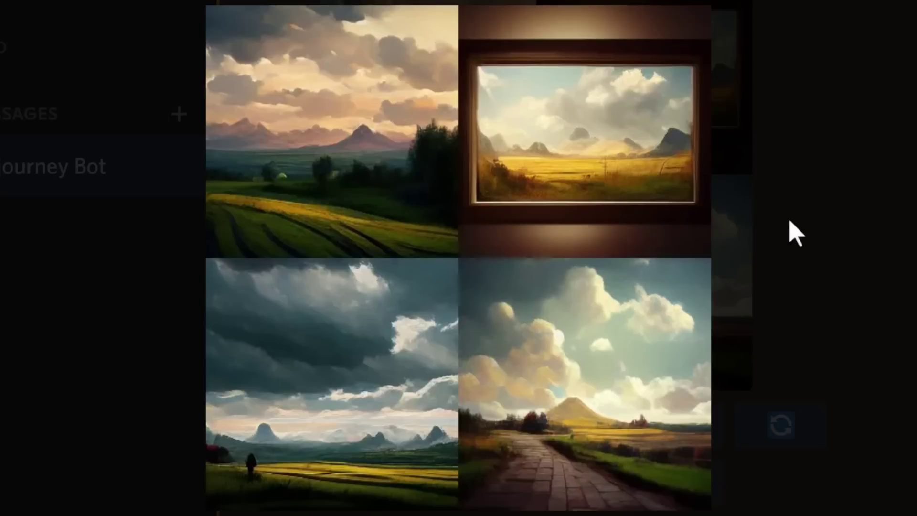
Generate the cyborg orc with the prompt "a cyborg orc face --test --ar 4:3 --video" and view the result.
{"action": "left_click", "coordinate": [805, 231]}
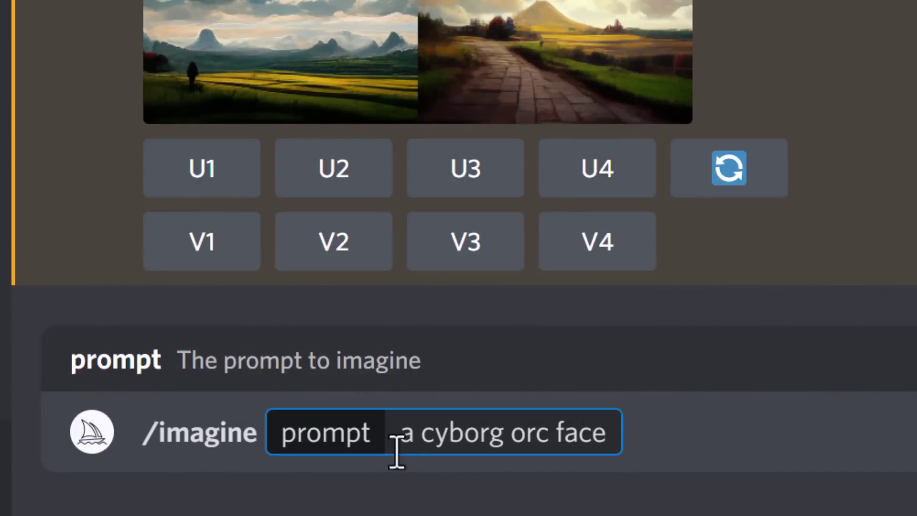
{"action": "type", "text": "--test --ar 4:3 --video"}
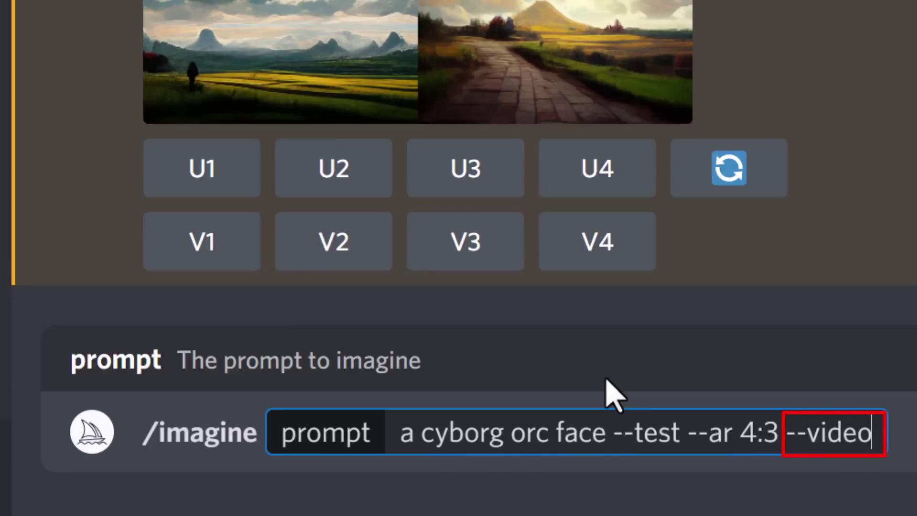
{"action": "key", "text": "Return"}
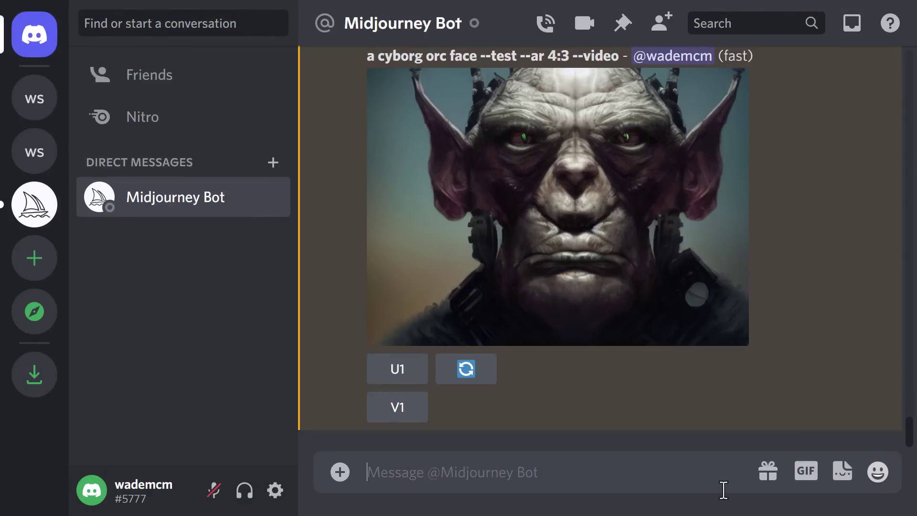
{"action": "scroll", "coordinate": [615, 436], "scroll_direction": "up", "scroll_amount": 3}
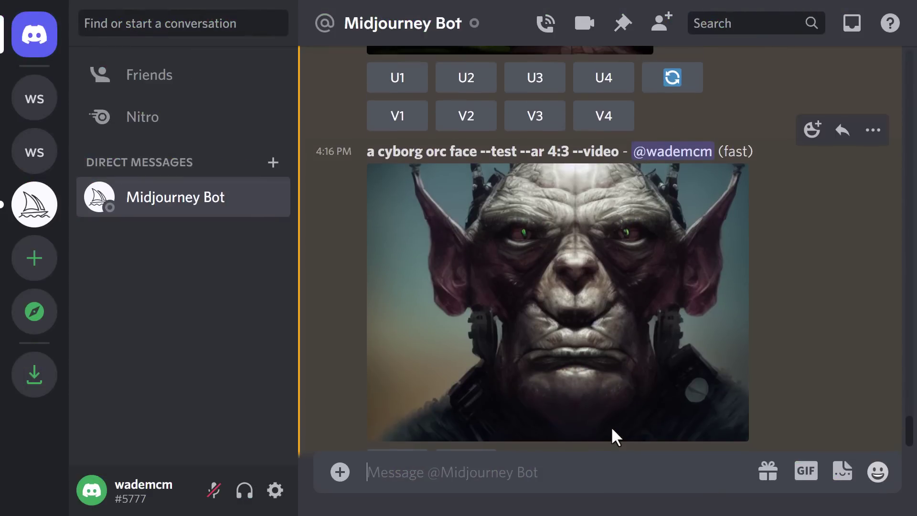
{"action": "scroll", "coordinate": [615, 437], "scroll_direction": "down", "scroll_amount": 2}
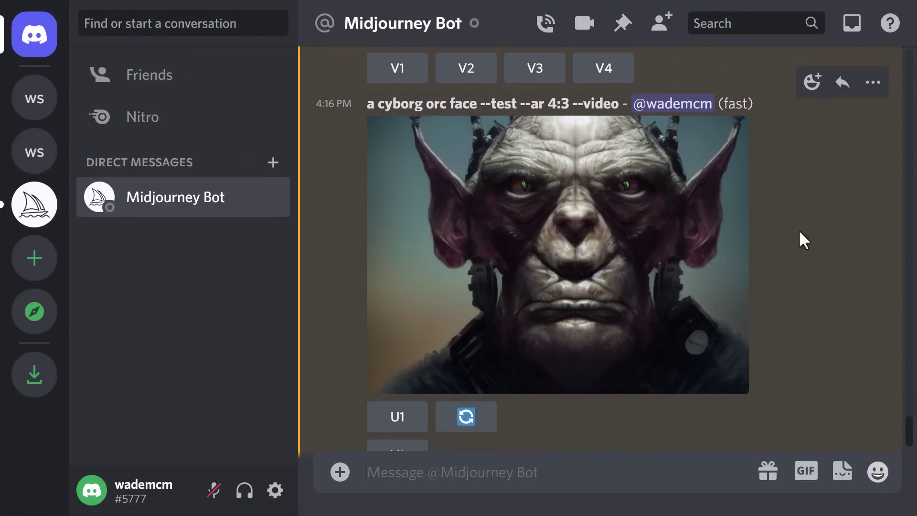
React to the "a cyborg orc face --test --ar 4:3 --video" message with the envelope emoji to request its video link.
{"action": "scroll", "coordinate": [799, 260], "scroll_direction": "down", "scroll_amount": 1}
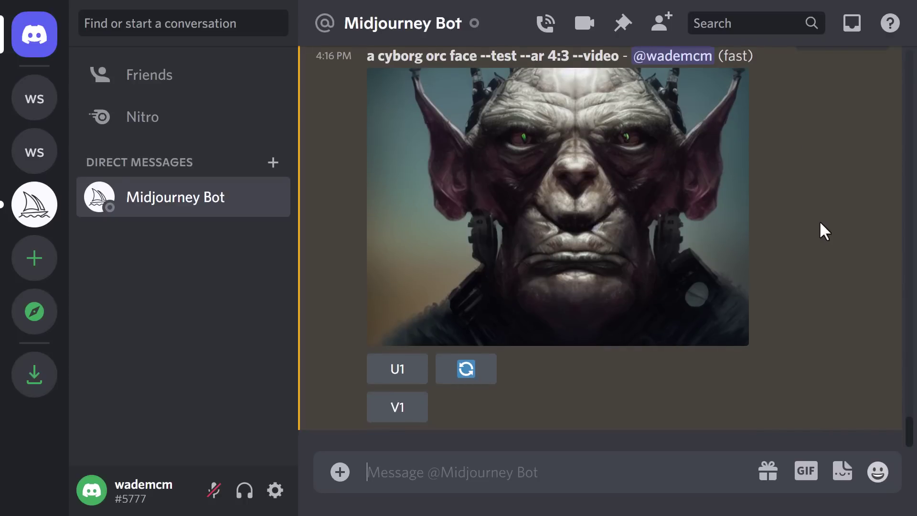
{"action": "scroll", "coordinate": [822, 215], "scroll_direction": "up", "scroll_amount": 1}
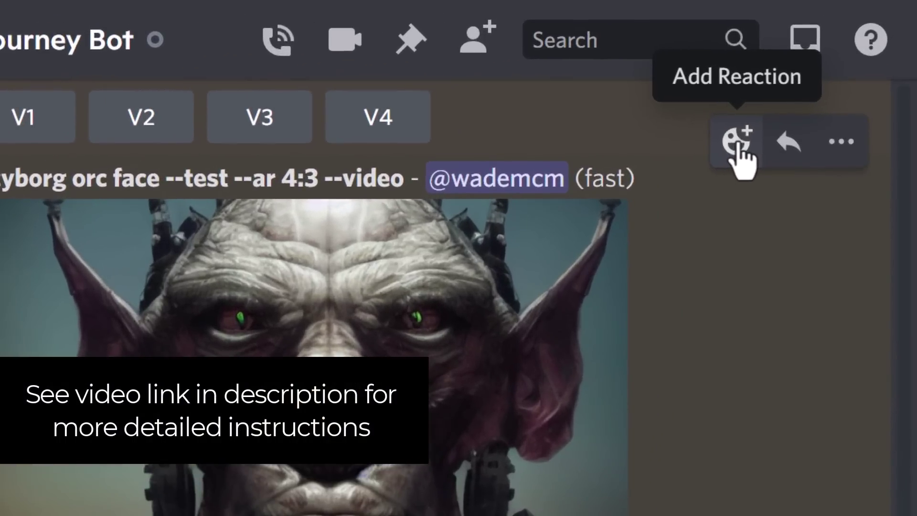
{"action": "left_click", "coordinate": [737, 142]}
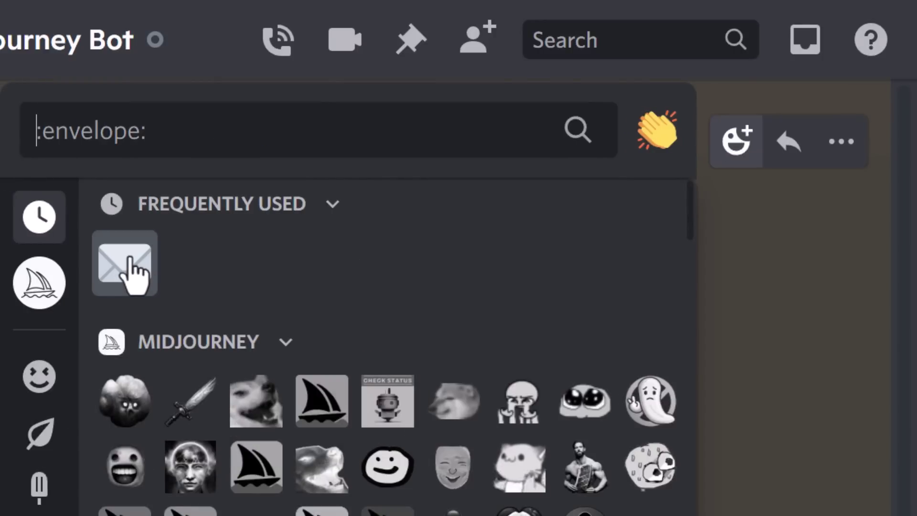
{"action": "left_click_drag", "start_coordinate": [697, 239], "coordinate": [714, 515]}
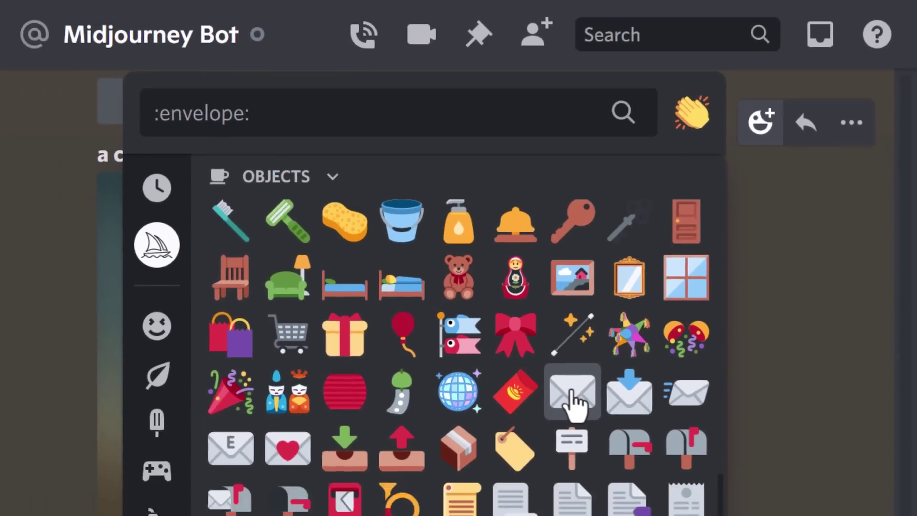
{"action": "left_click", "coordinate": [378, 270]}
Review the bot's reply with the cyborg orc's job details and play the embedded generation video.
{"action": "scroll", "coordinate": [680, 277], "scroll_direction": "down", "scroll_amount": 5}
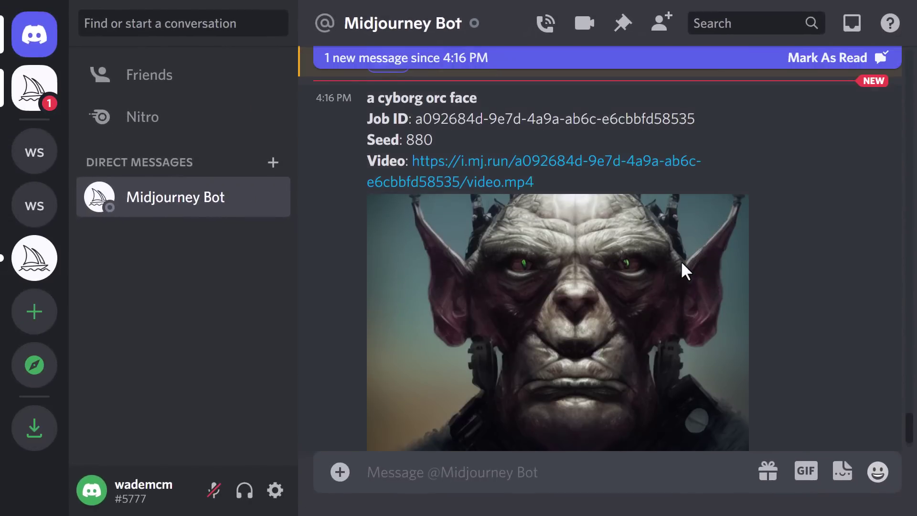
{"action": "scroll", "coordinate": [686, 271], "scroll_direction": "down", "scroll_amount": 10}
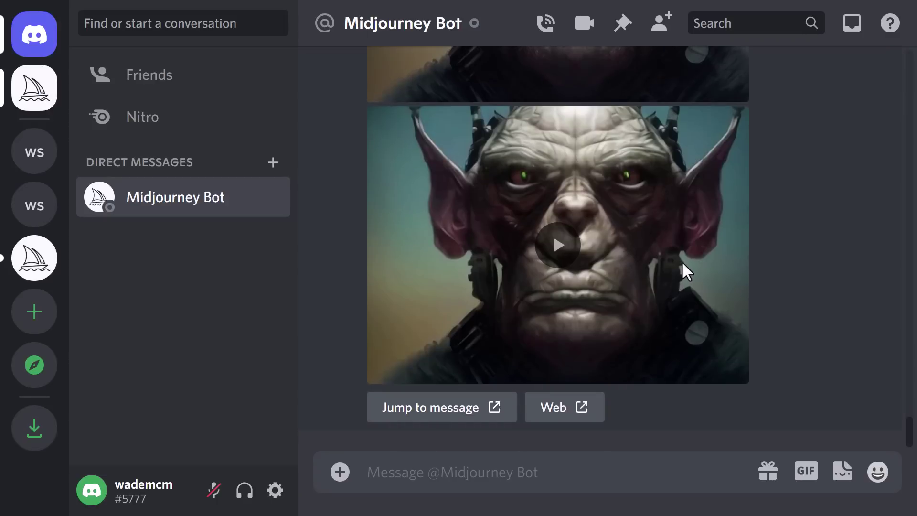
{"action": "scroll", "coordinate": [695, 287], "scroll_direction": "up", "scroll_amount": 10}
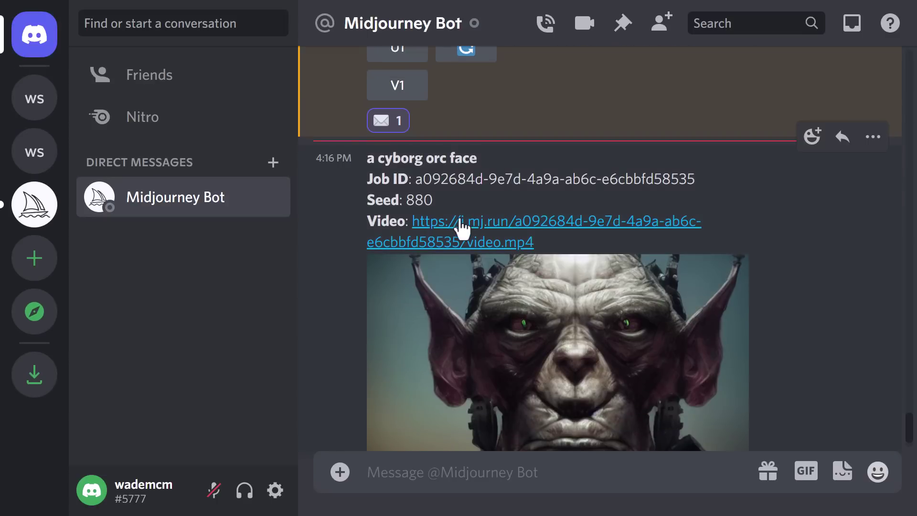
{"action": "scroll", "coordinate": [467, 232], "scroll_direction": "down", "scroll_amount": 10}
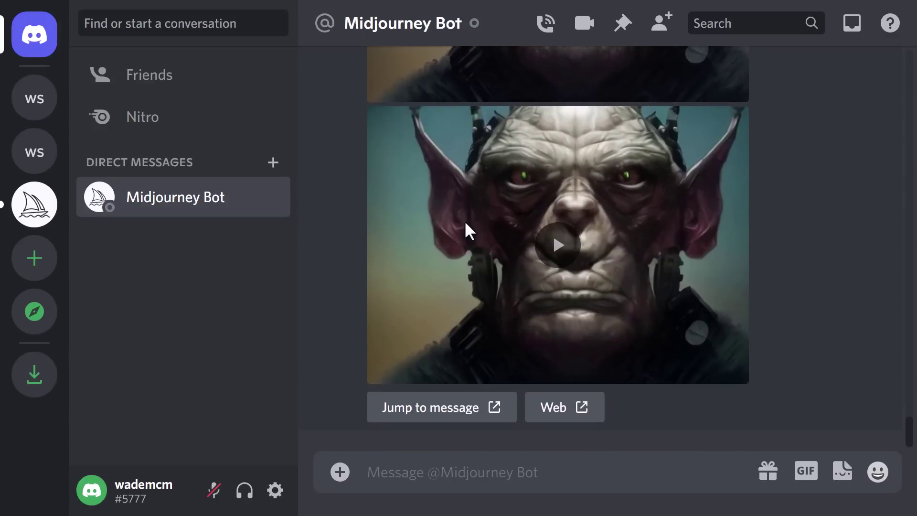
{"action": "left_click", "coordinate": [558, 246]}
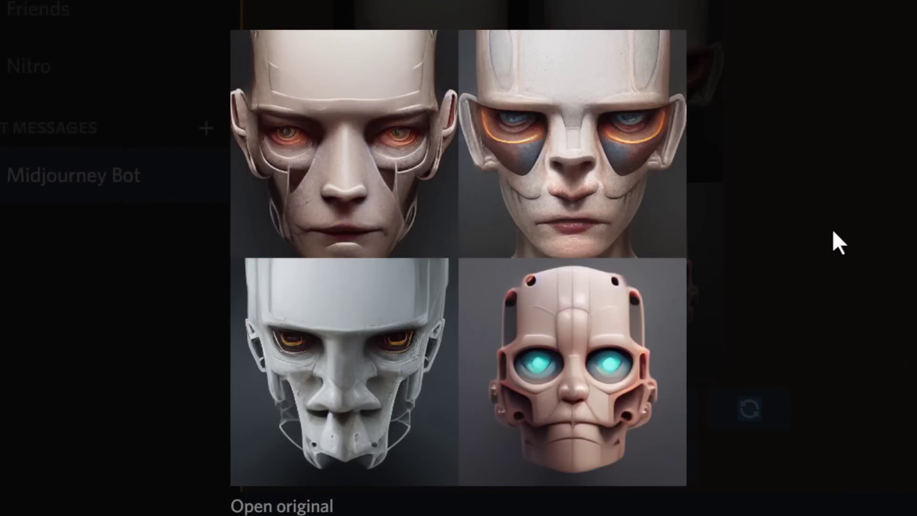
Generate a higher-quality robot image with the prompt "high detail robot face, realistic 3d render --q 5".
{"action": "left_click", "coordinate": [863, 210]}
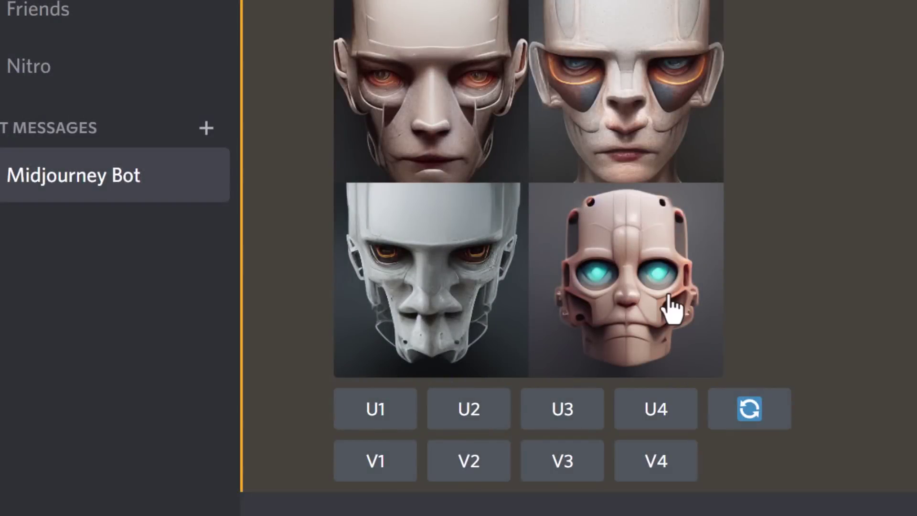
{"action": "left_click", "coordinate": [324, 486]}
{"action": "type", "text": "/im"}
{"action": "left_click", "coordinate": [206, 337]}
{"action": "type", "text": "high detail robot face, realistic 3d render"}
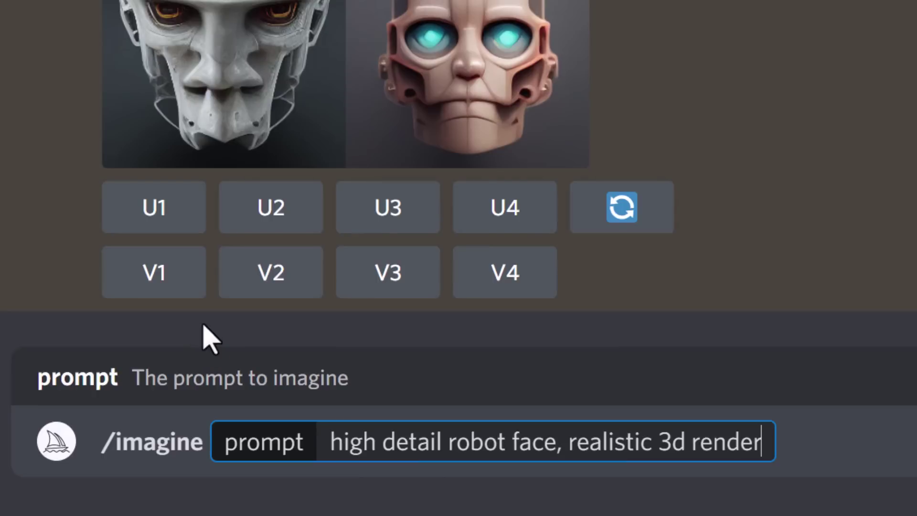
{"action": "type", "text": " --q"}
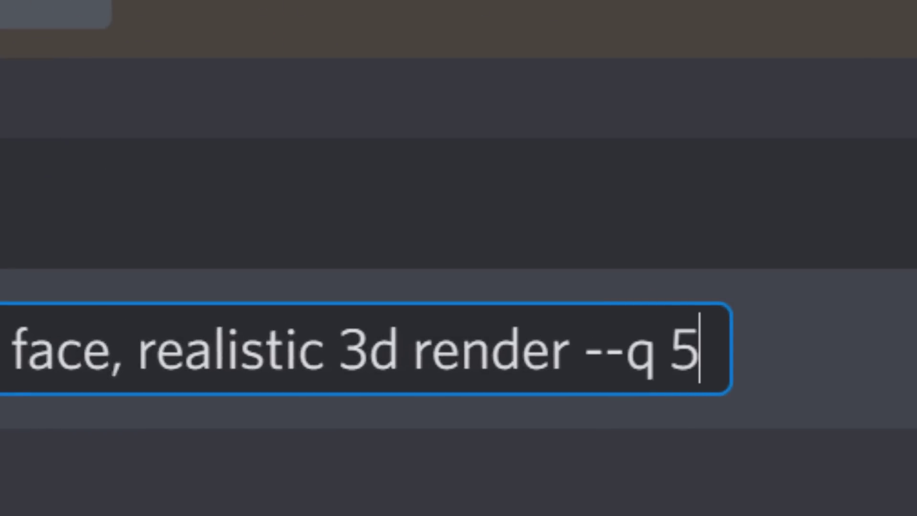
{"action": "type", "text": " 5"}
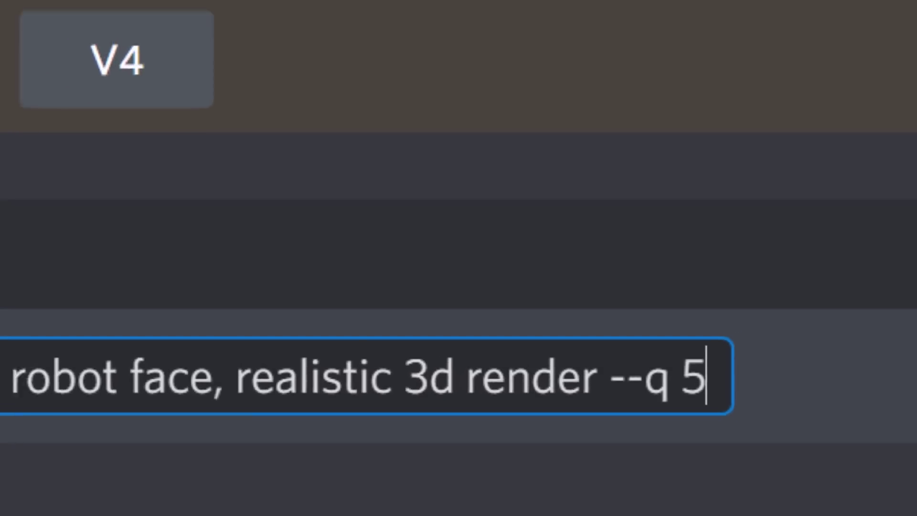
{"action": "key", "text": "Return"}
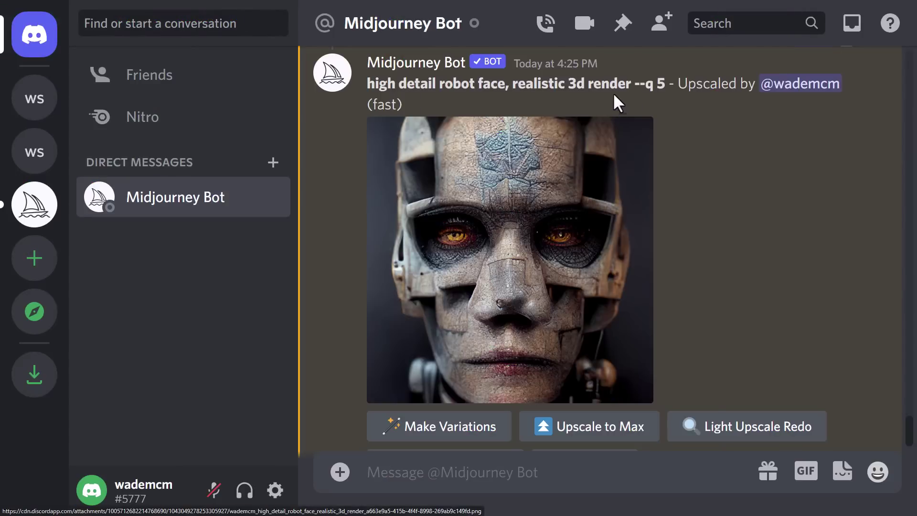
Reuse the text of the robot face prompt with the parameter "--v 4" in place of the quality setting and submit it.
{"action": "left_click_drag", "start_coordinate": [631, 83], "coordinate": [465, 86]}
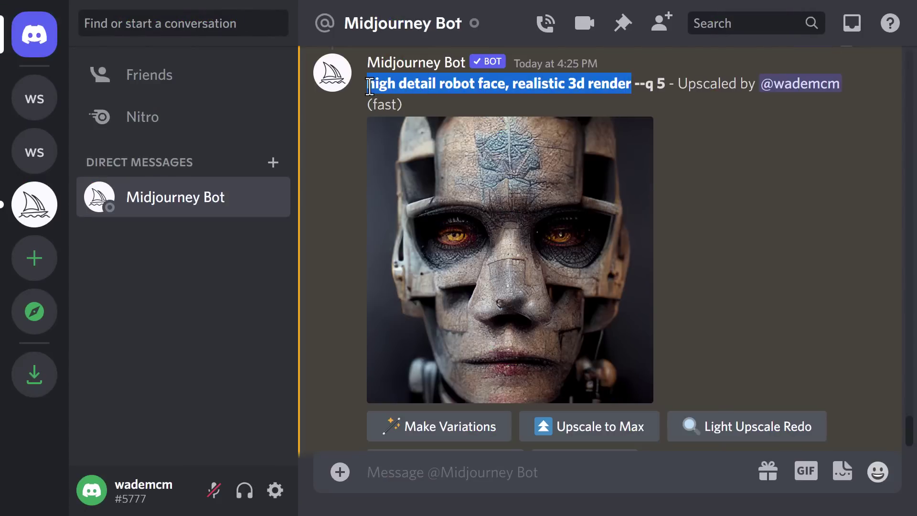
{"action": "key", "text": "ctrl+c"}
{"action": "key", "text": "ctrl+v"}
{"action": "type", "text": "-"}
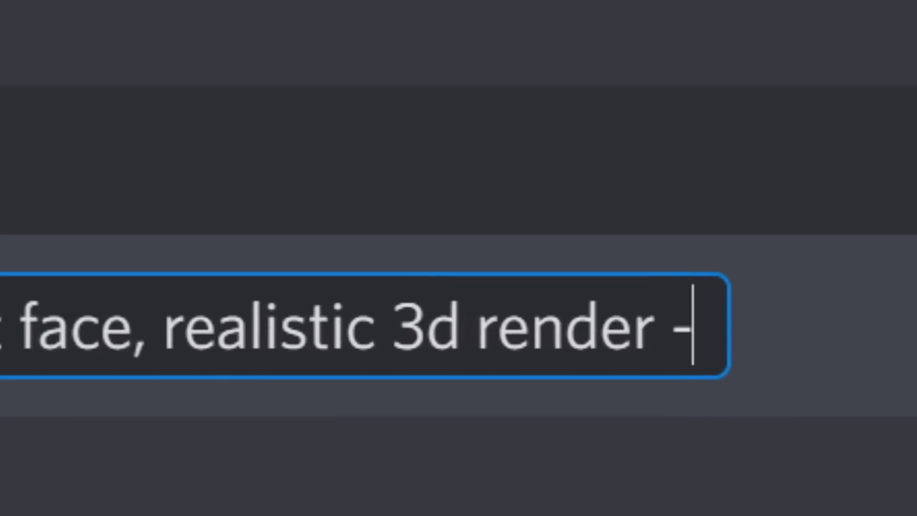
{"action": "type", "text": "-v 4"}
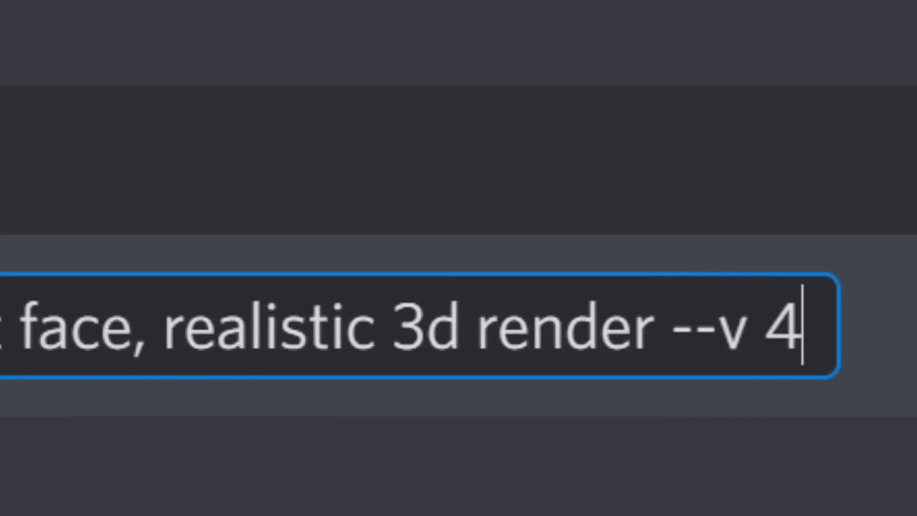
{"action": "key", "text": "Return"}
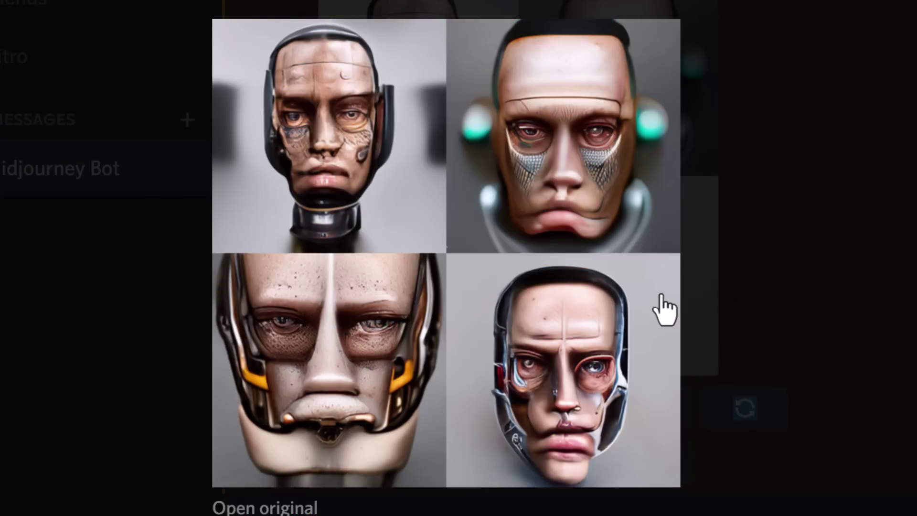
Open the Midjourney bot's personal settings with the /settings command and enable Remix mode.
{"action": "mouse_move", "coordinate": [611, 290]}
{"action": "mouse_move", "coordinate": [605, 354]}
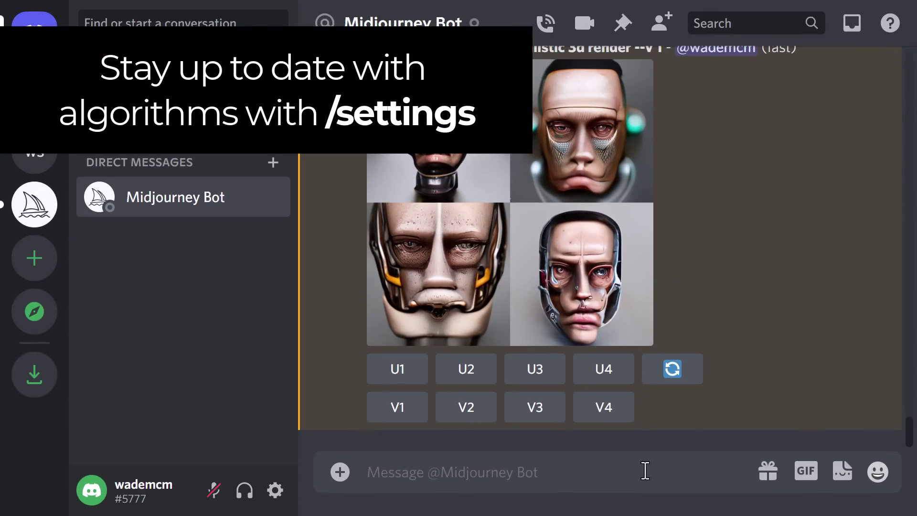
{"action": "type", "text": "/settings"}
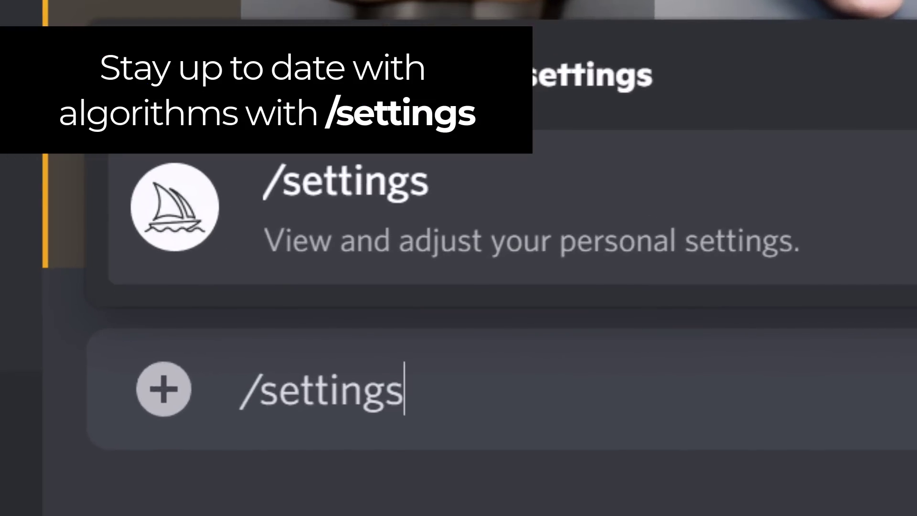
{"action": "key", "text": "Return"}
{"action": "key", "text": "Return"}
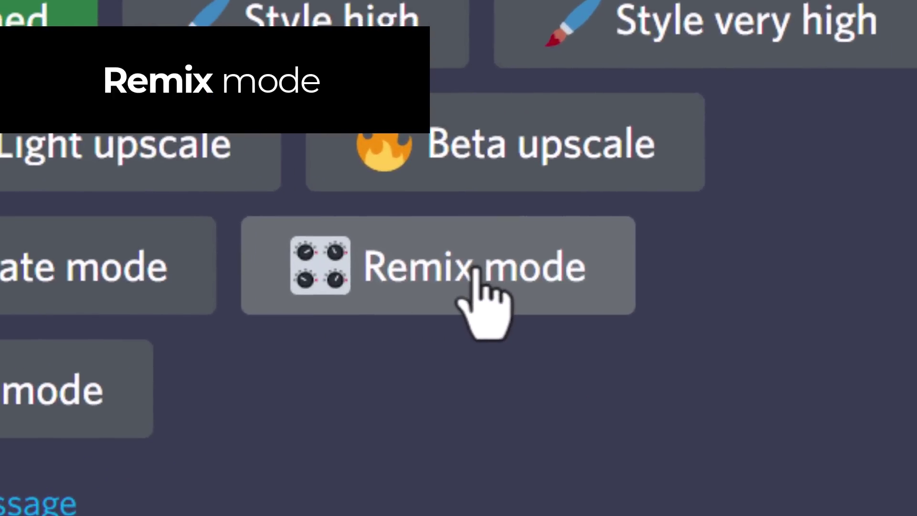
{"action": "left_click", "coordinate": [639, 379]}
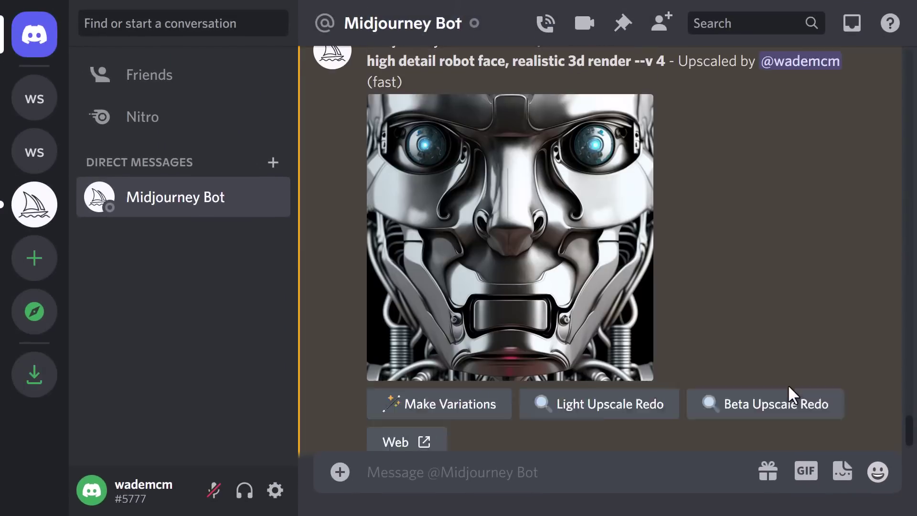
Make remixed variations of the upscaled --v 4 robot face, replacing "robot" with "turtle" in the prompt, and view the result.
{"action": "scroll", "coordinate": [789, 387], "scroll_direction": "up", "scroll_amount": 2}
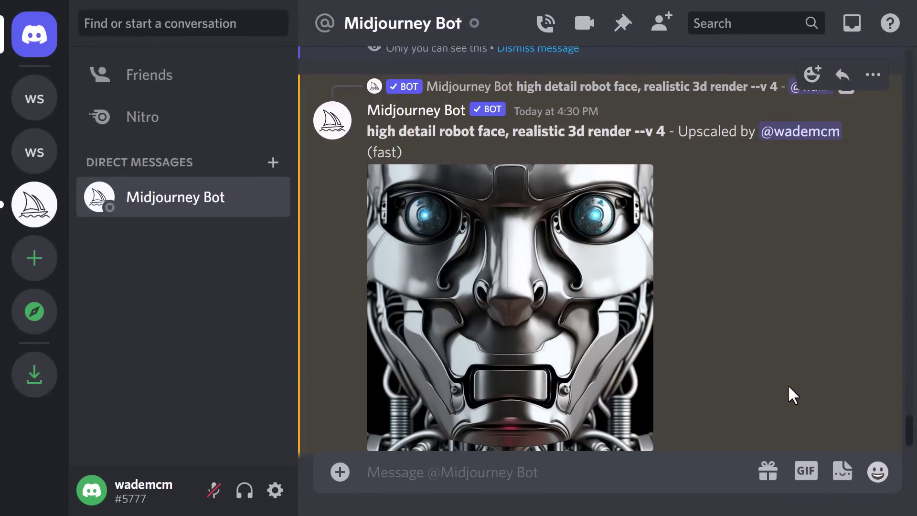
{"action": "scroll", "coordinate": [789, 387], "scroll_direction": "down", "scroll_amount": 1}
{"action": "scroll", "coordinate": [783, 334], "scroll_direction": "down", "scroll_amount": 3}
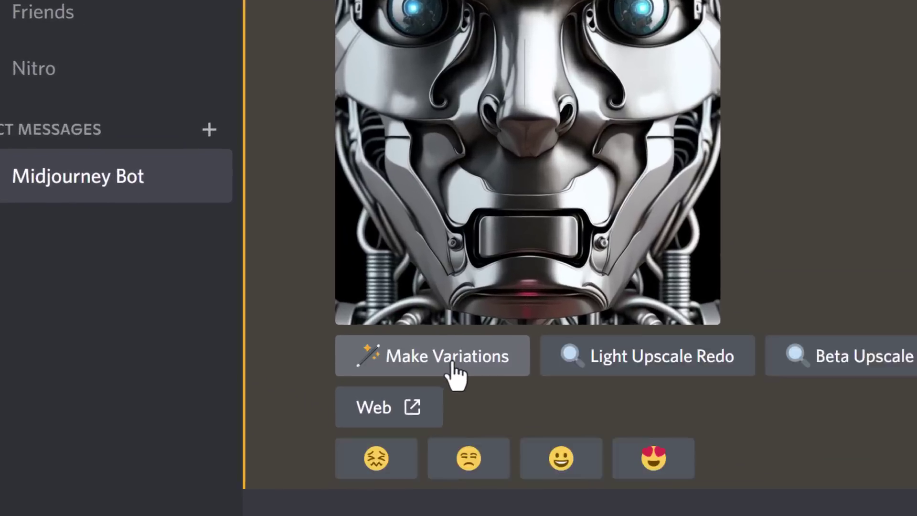
{"action": "left_click", "coordinate": [454, 333]}
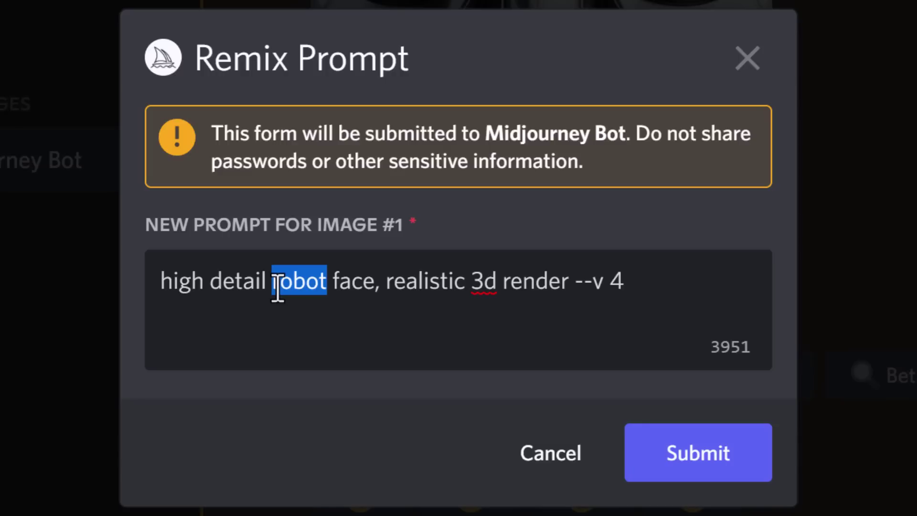
{"action": "type", "text": "turtle"}
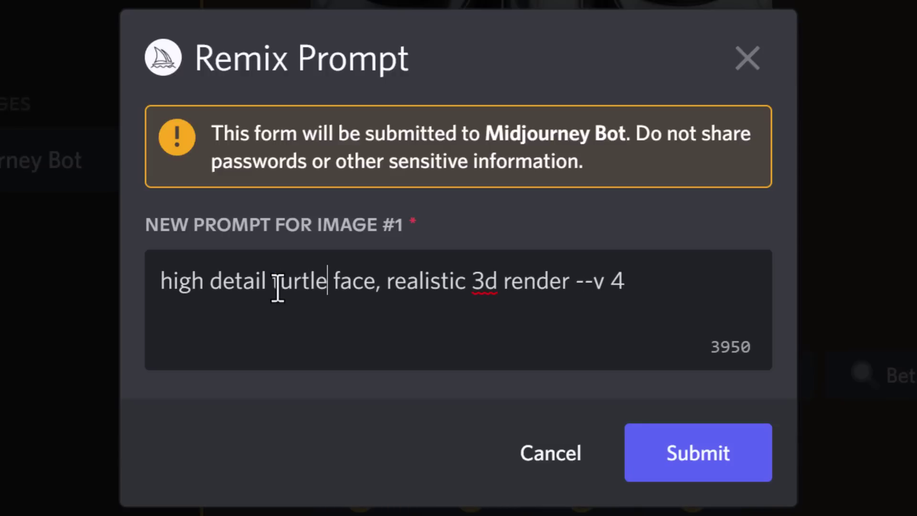
{"action": "left_click", "coordinate": [711, 477]}
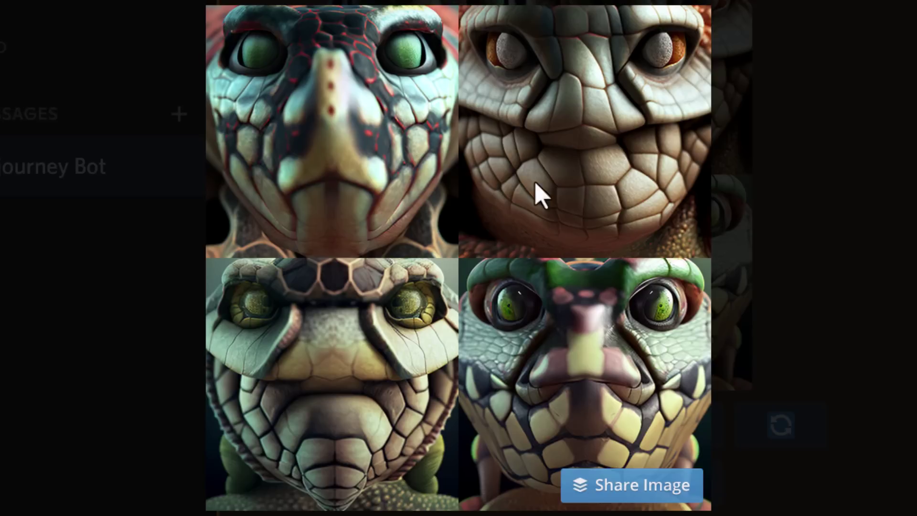
{"action": "key", "text": "Escape"}
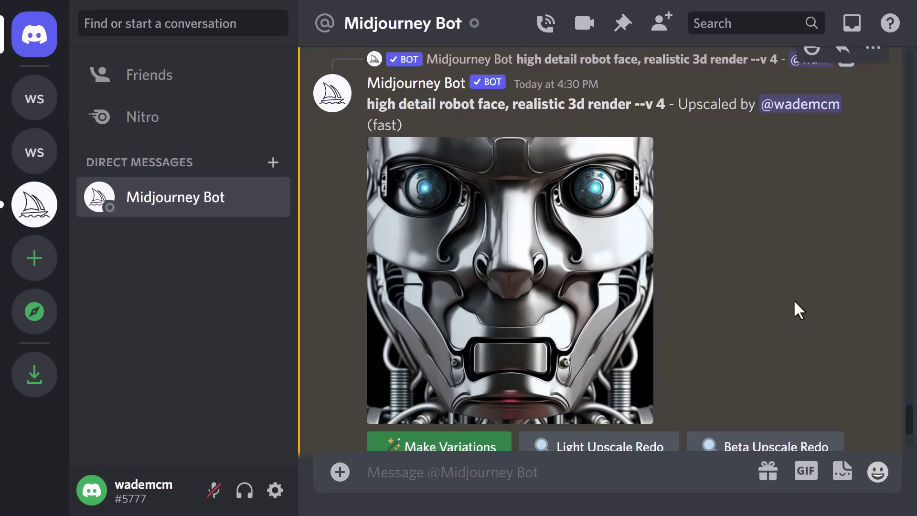
React to the upscaled --v 4 robot face with the envelope emoji and find the image's seed in the bot's reply.
{"action": "scroll", "coordinate": [795, 307], "scroll_direction": "down", "scroll_amount": 1}
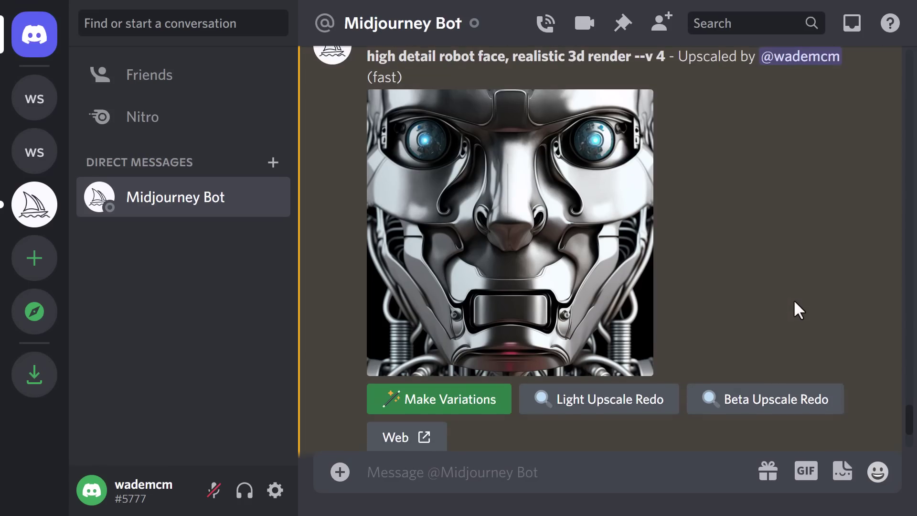
{"action": "scroll", "coordinate": [721, 218], "scroll_direction": "up", "scroll_amount": 1}
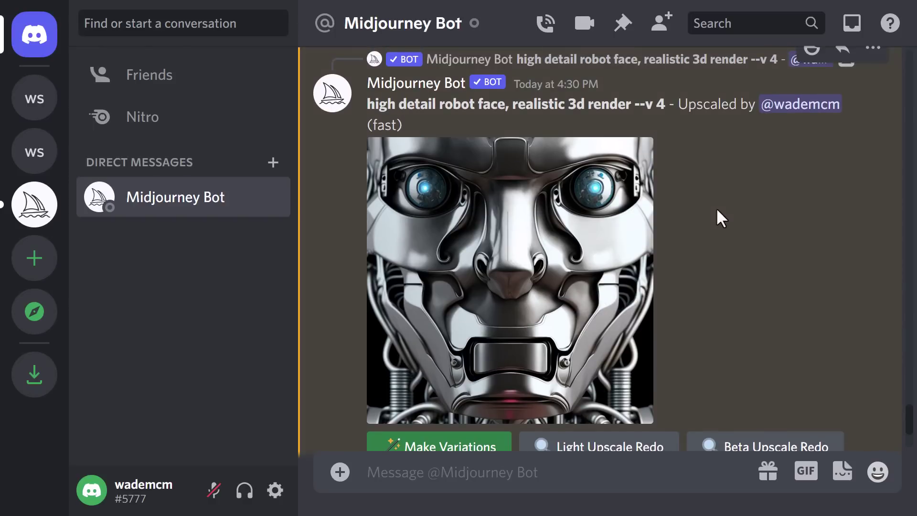
{"action": "scroll", "coordinate": [718, 232], "scroll_direction": "up", "scroll_amount": 1}
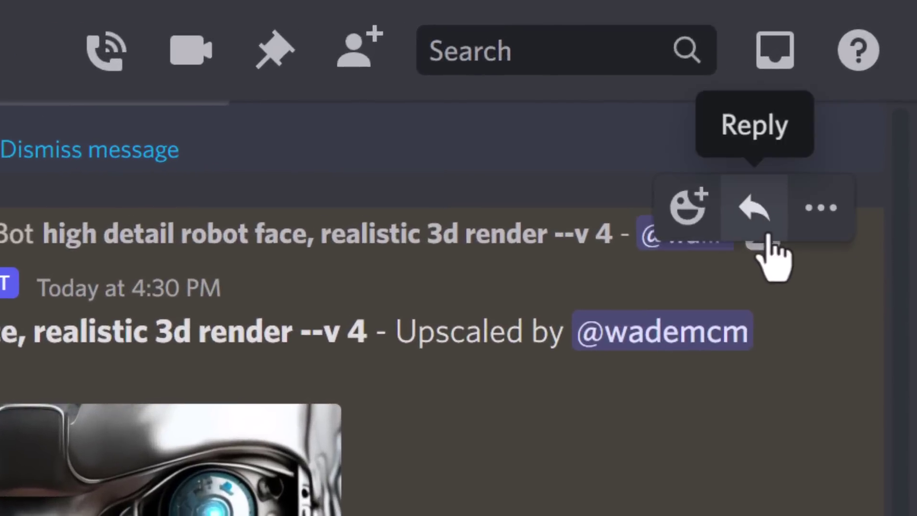
{"action": "left_click", "coordinate": [701, 224]}
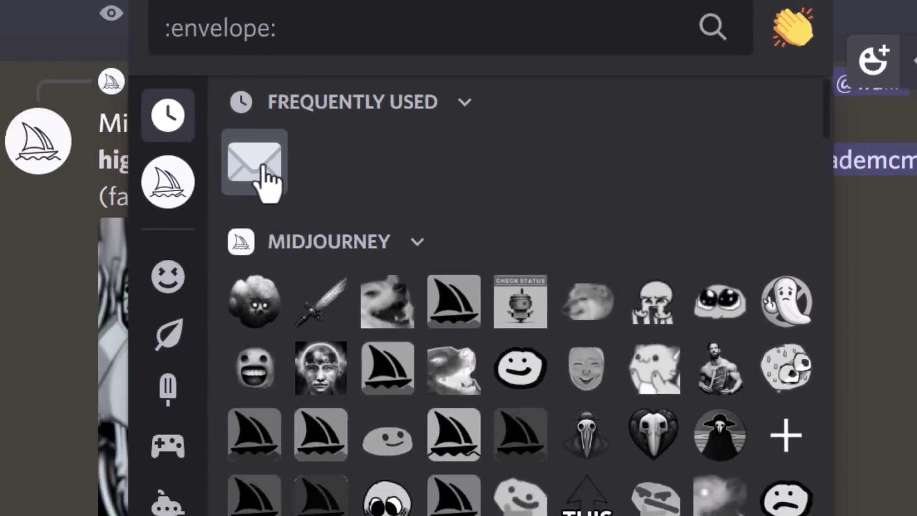
{"action": "left_click", "coordinate": [264, 168]}
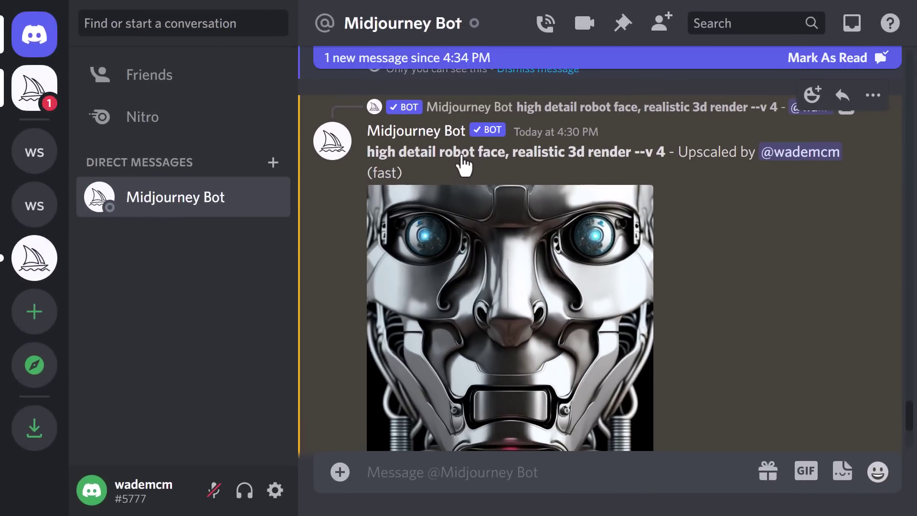
{"action": "scroll", "coordinate": [604, 321], "scroll_direction": "down", "scroll_amount": 12}
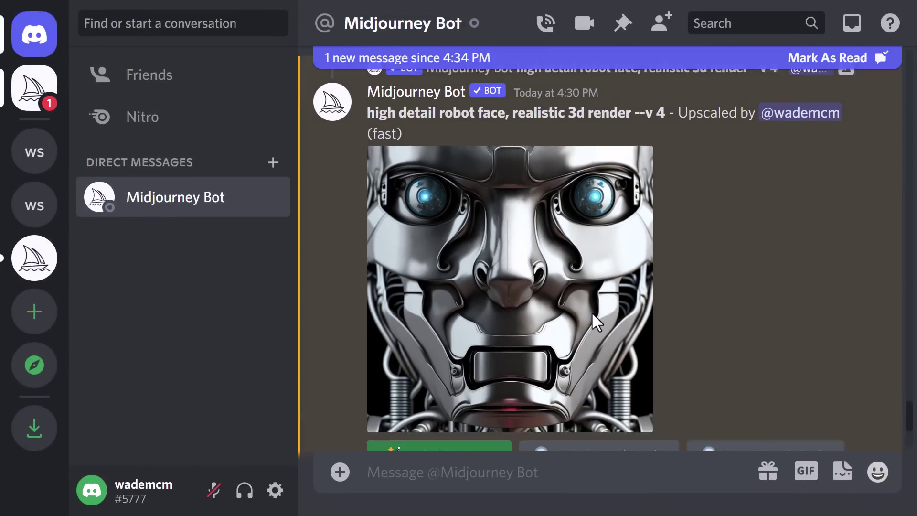
{"action": "scroll", "coordinate": [803, 361], "scroll_direction": "up", "scroll_amount": 2}
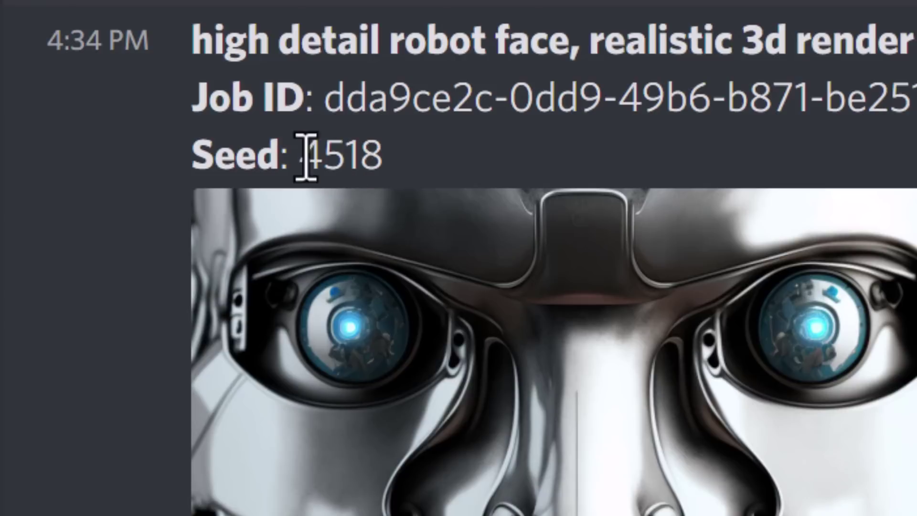
Copy the seed number 4518 from the bot's reply about the robot face image.
{"action": "left_click_drag", "start_coordinate": [301, 154], "coordinate": [363, 158]}
{"action": "right_click", "coordinate": [363, 158]}
{"action": "left_click", "coordinate": [373, 180]}
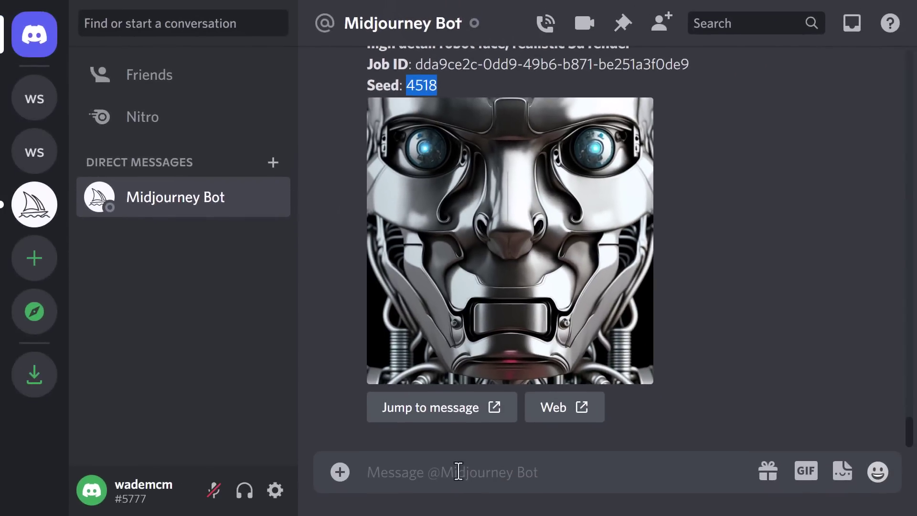
Submit the /imagine prompt "robot terminator face, realistic 3d render --seed 4518" and view the enlarged result.
{"action": "left_click", "coordinate": [459, 471]}
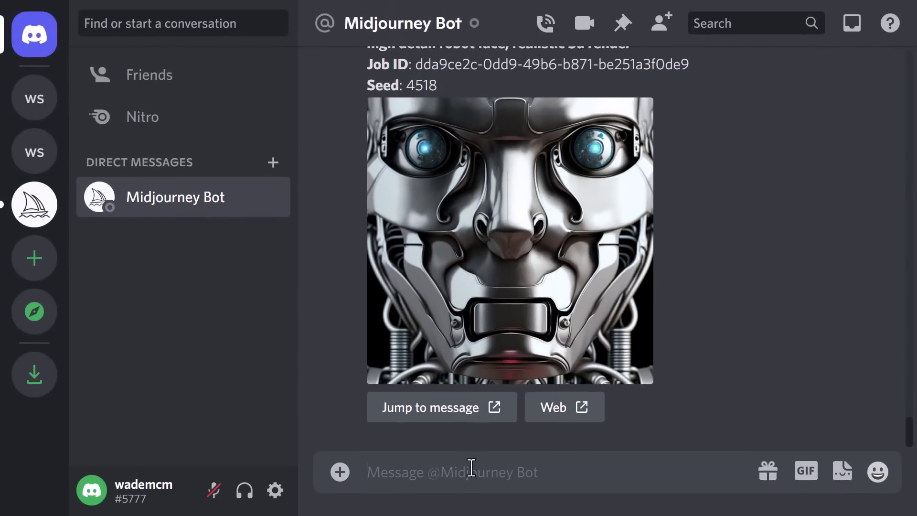
{"action": "type", "text": "/im"}
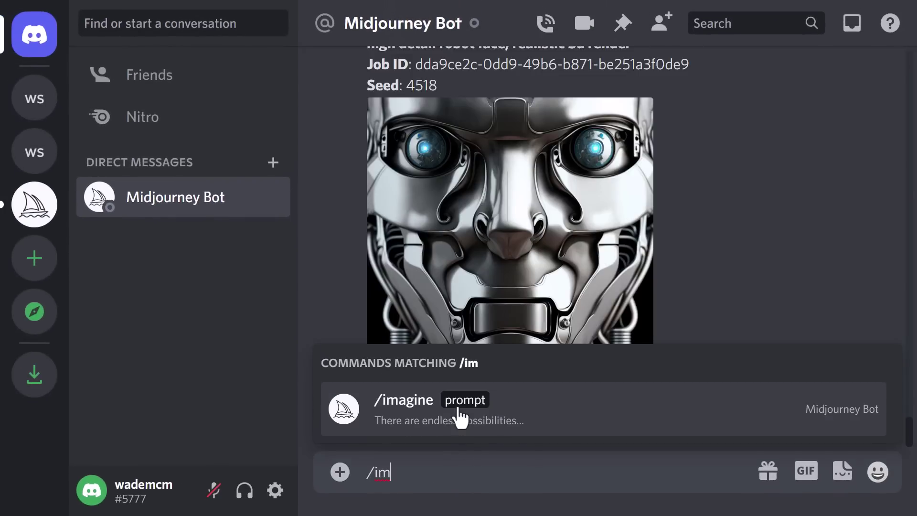
{"action": "left_click", "coordinate": [457, 418]}
{"action": "type", "text": "robot terminator face, realistic 3d render --seed "}
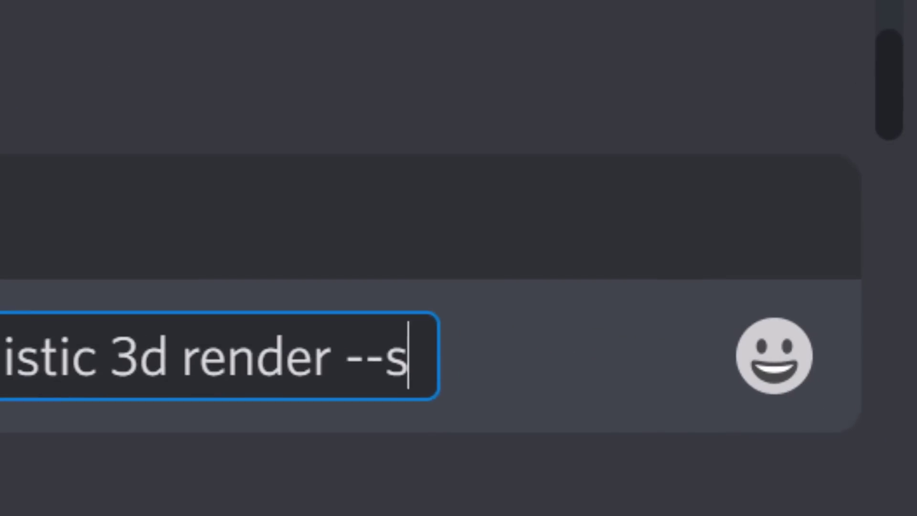
{"action": "type", "text": "4518"}
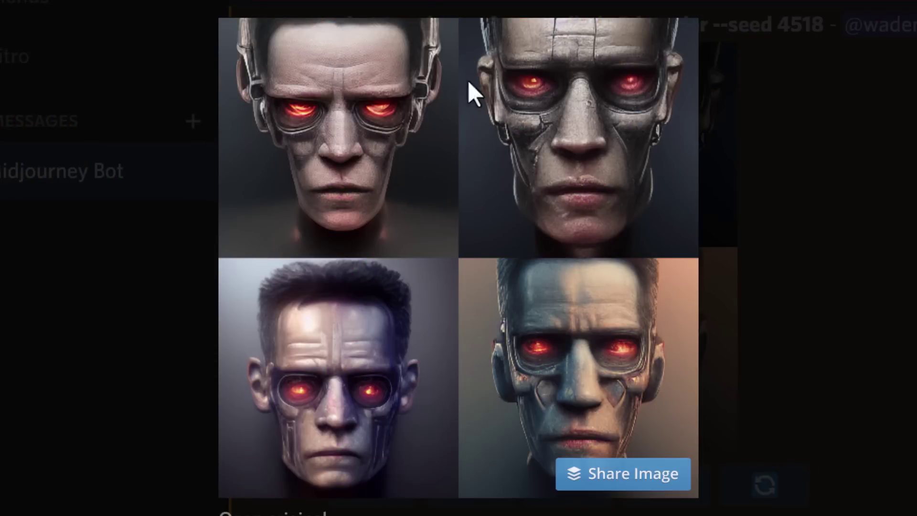
{"action": "mouse_move", "coordinate": [502, 311]}
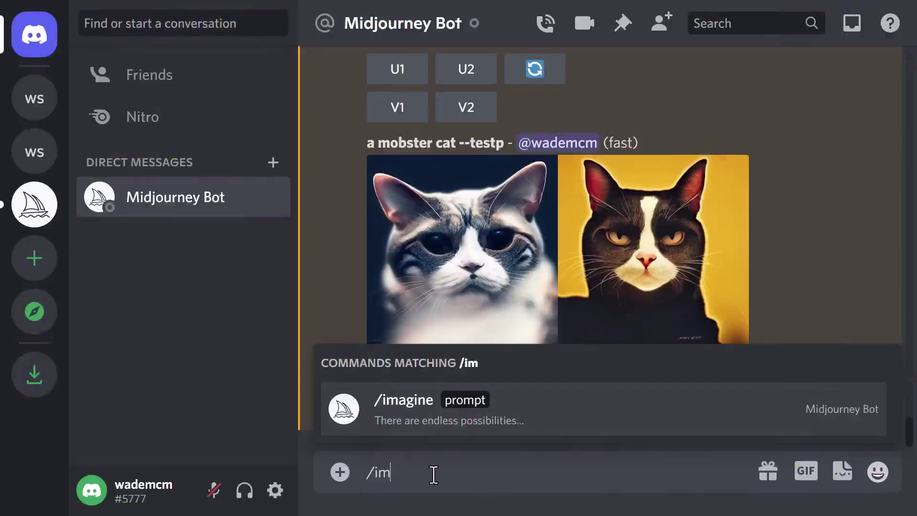
Submit the /imagine prompt "a bird with wheels" once with --chaos 0 and once with --chaos 100.
{"action": "key", "text": "Tab"}
{"action": "type", "text": "a bird with "}
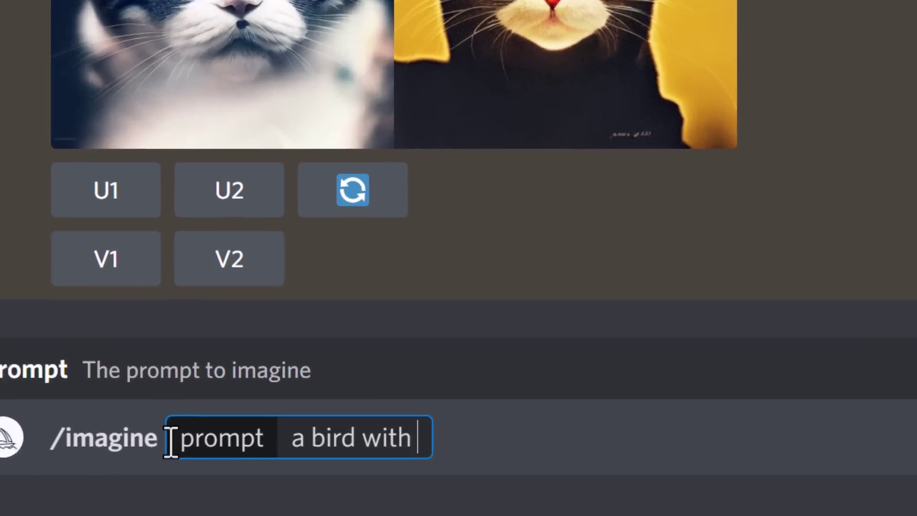
{"action": "type", "text": "wheels --"}
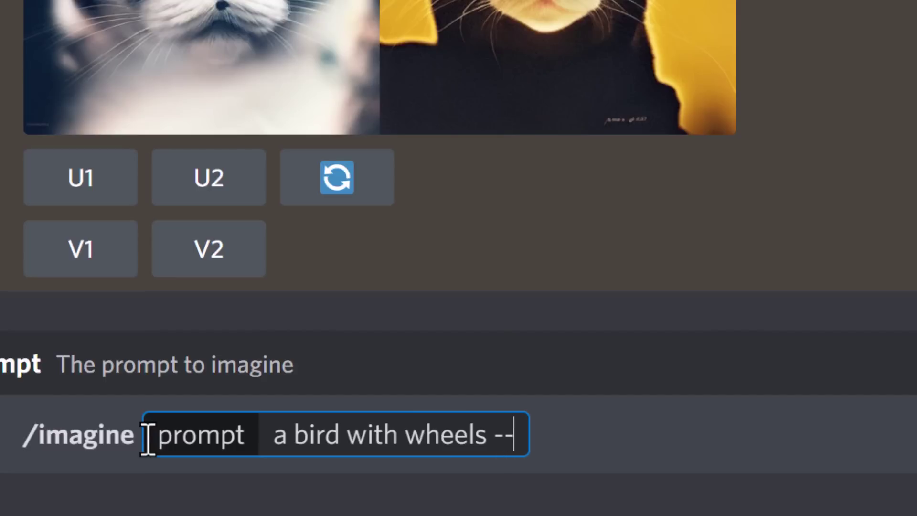
{"action": "type", "text": "chaos "}
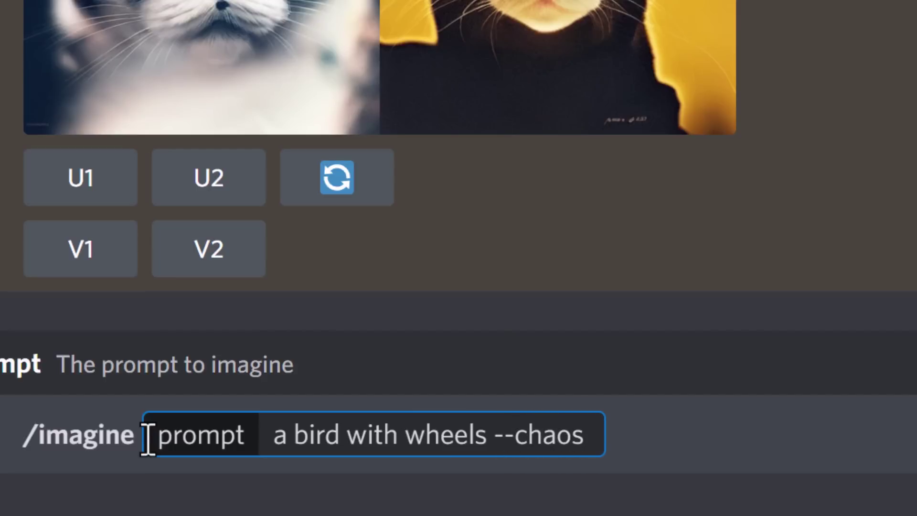
{"action": "type", "text": "0"}
{"action": "key", "text": "Return"}
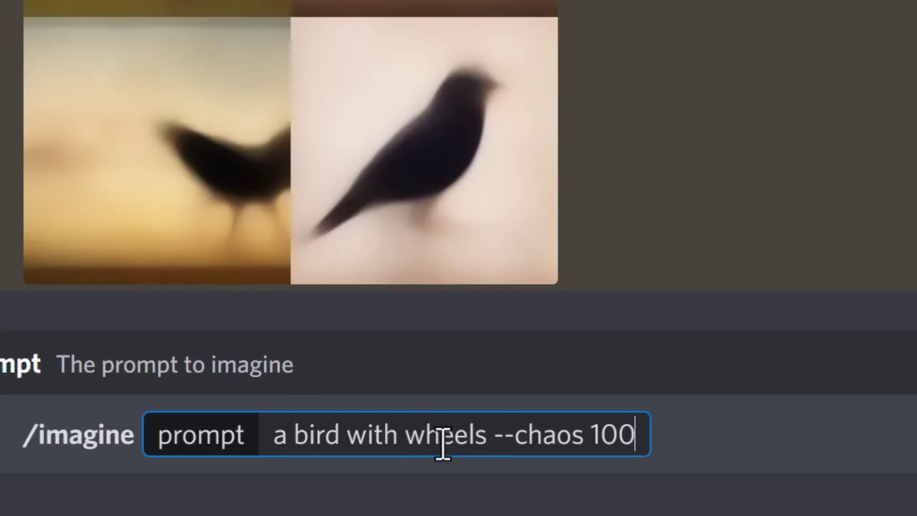
{"action": "key", "text": "Return"}
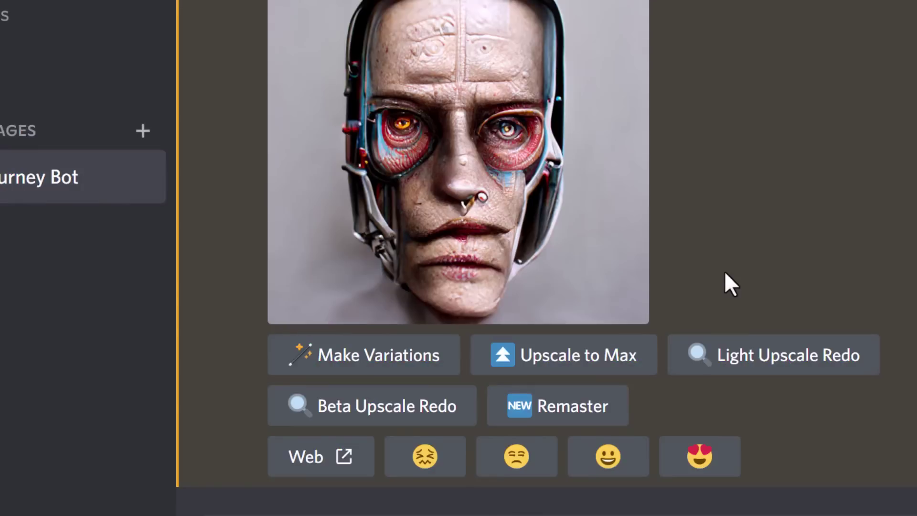
Remaster the upscaled face image with the mechanical headpiece.
{"action": "scroll", "coordinate": [726, 279], "scroll_direction": "up", "scroll_amount": 2}
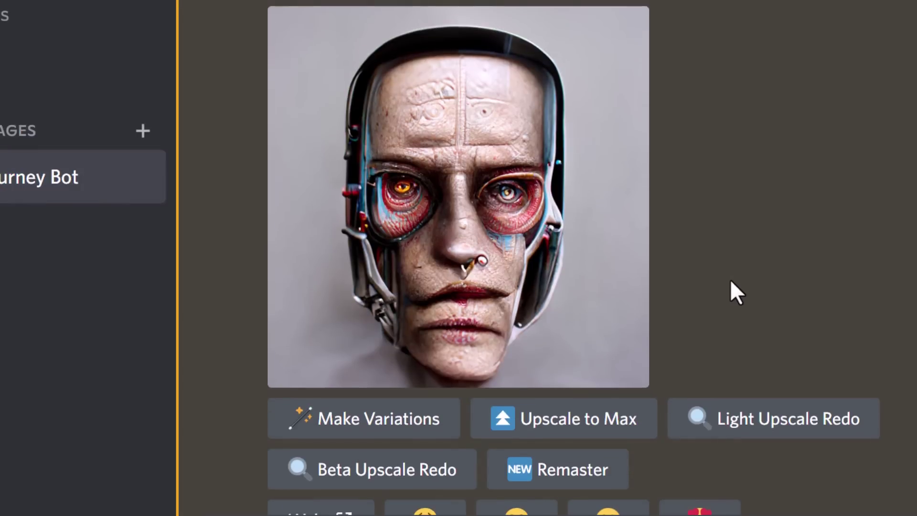
{"action": "left_click", "coordinate": [559, 478]}
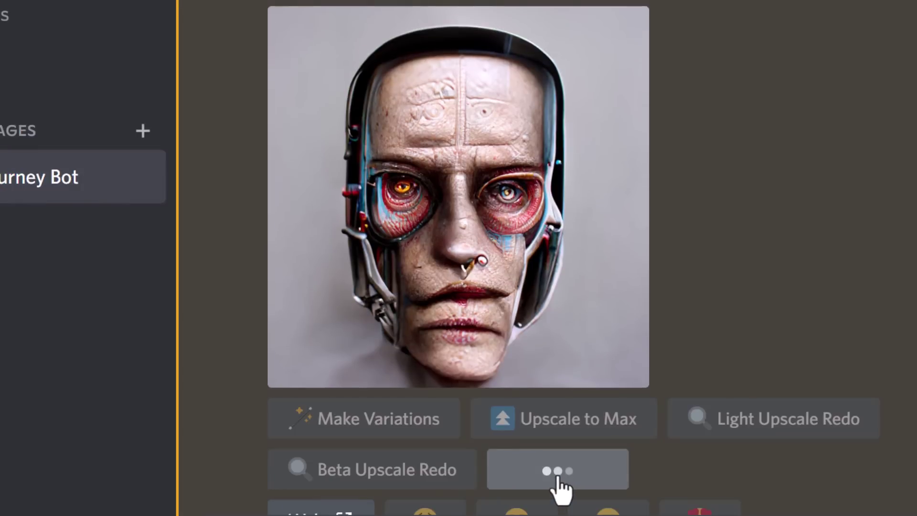
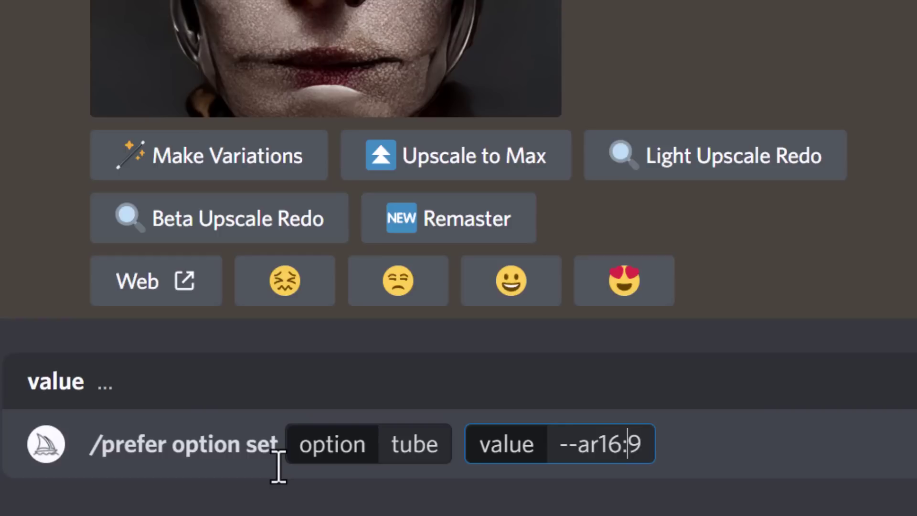
Complete the value of the custom option "tube" as "--ar 16:9 --video --q 2" and save it with /prefer option set.
{"action": "key", "text": "Left"}
{"action": "key", "text": "Left"}
{"action": "key", "text": "Left"}
{"action": "key", "text": "Right"}
{"action": "key", "text": "Right"}
{"action": "key", "text": "Right"}
{"action": "key", "text": "Right"}
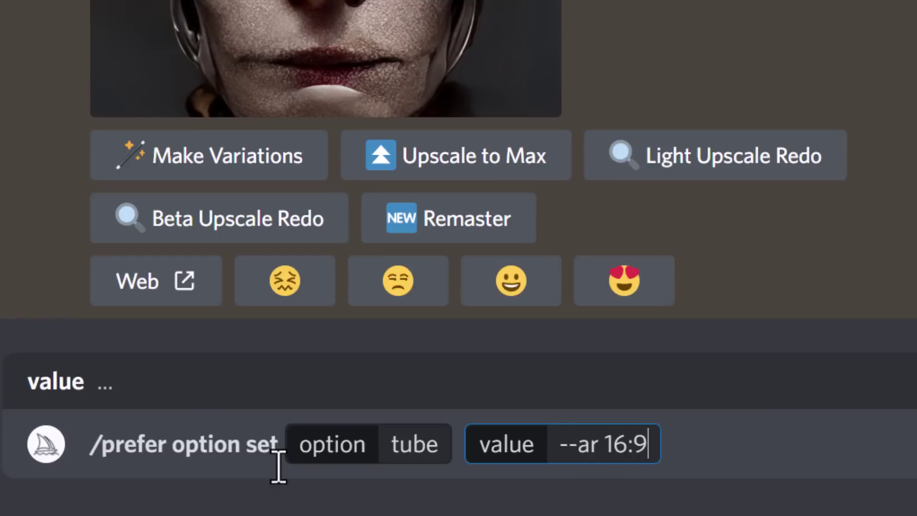
{"action": "type", "text": "--video"}
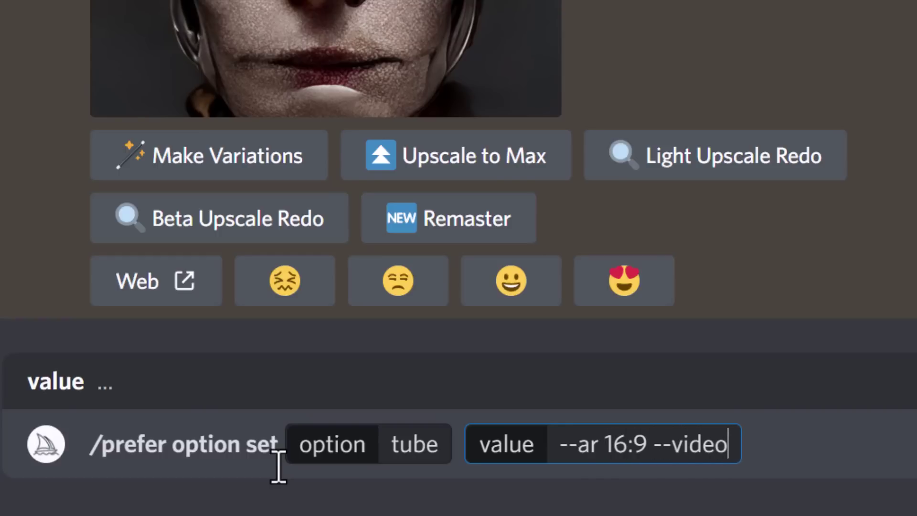
{"action": "type", "text": " --q 2"}
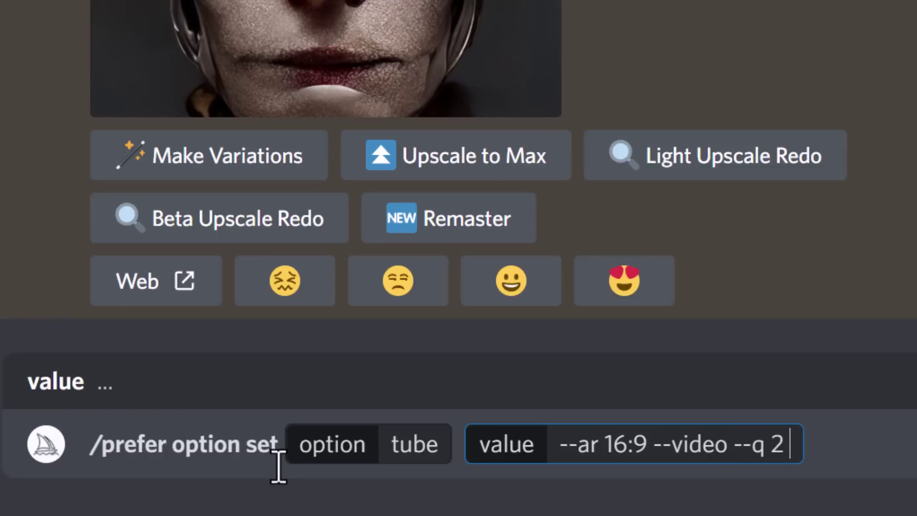
{"action": "key", "text": "Return"}
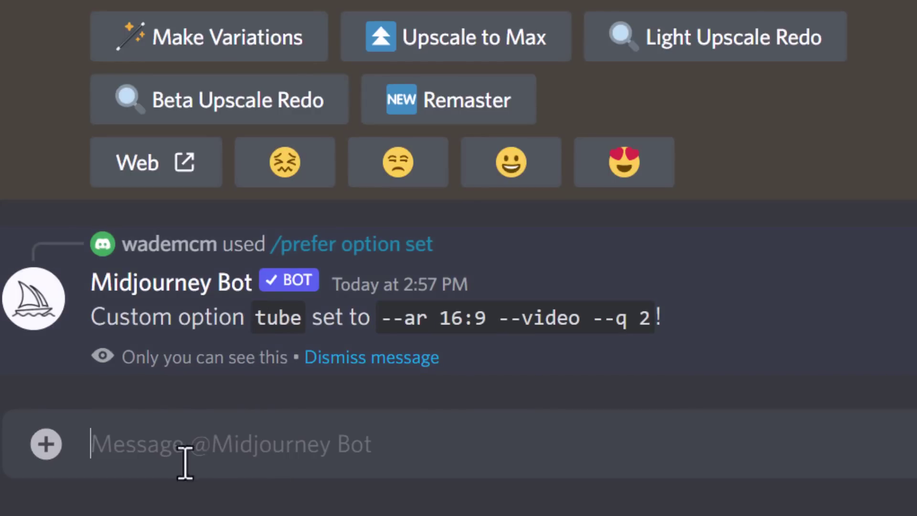
Submit the /imagine prompt "dog on a skateboard --tube" to apply the custom option.
{"action": "type", "text": "/im"}
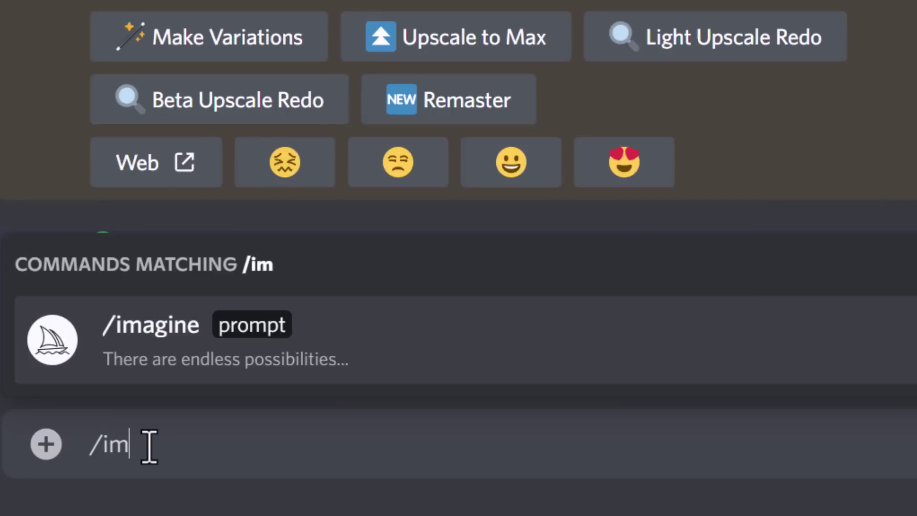
{"action": "key", "text": "Tab"}
{"action": "type", "text": "dog"}
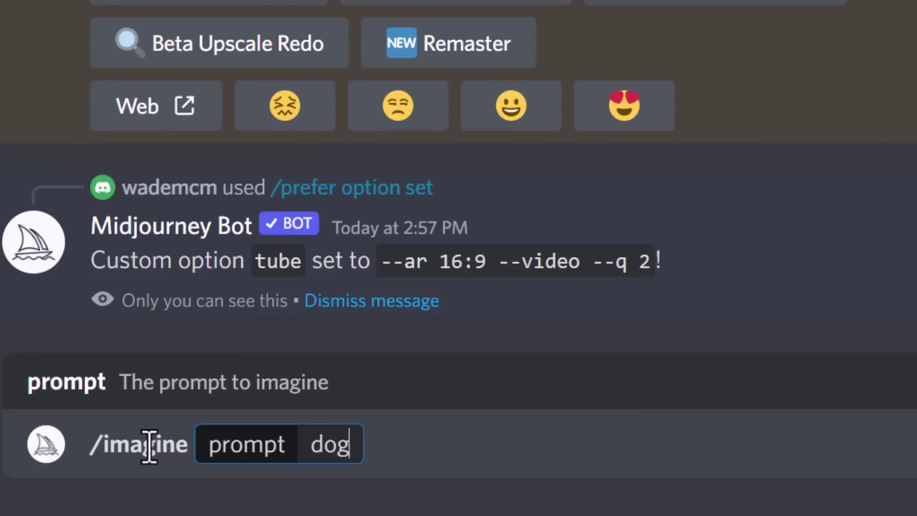
{"action": "type", "text": " on a skateboard --0t"}
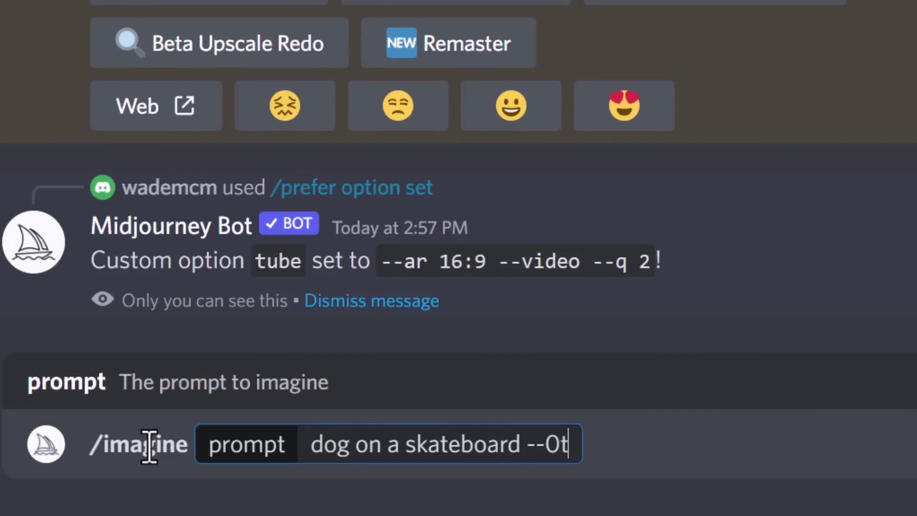
{"action": "key", "text": "BackSpace"}
{"action": "key", "text": "BackSpace"}
{"action": "type", "text": "tube"}
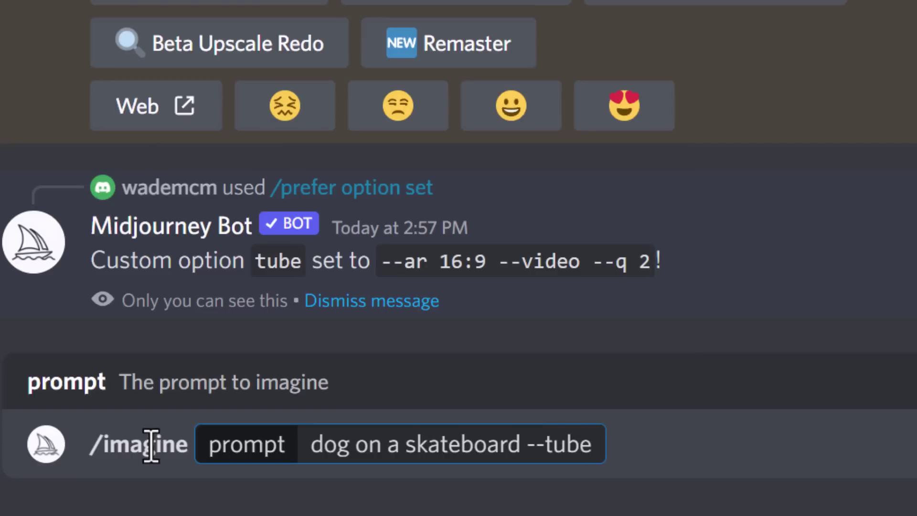
{"action": "key", "text": "Return"}
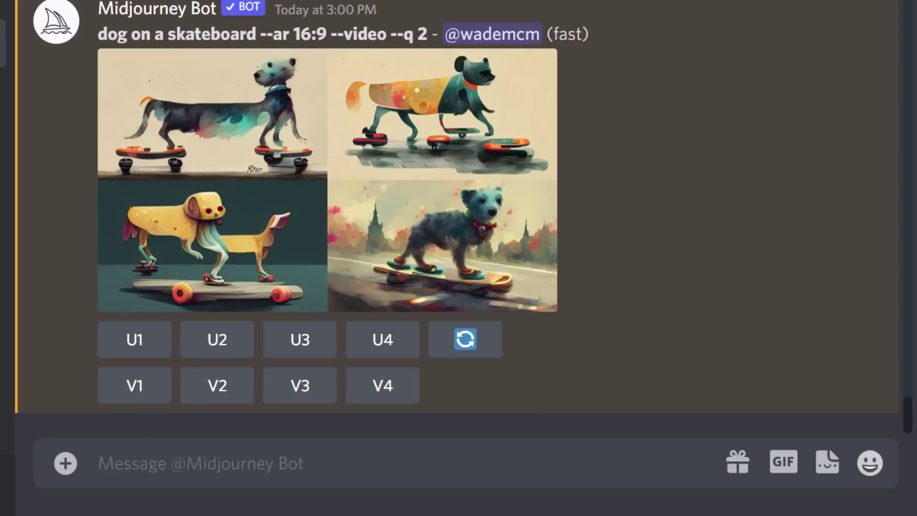
Remove the custom option "tube" by sending /prefer option set for it without a value.
{"action": "left_click", "coordinate": [307, 475]}
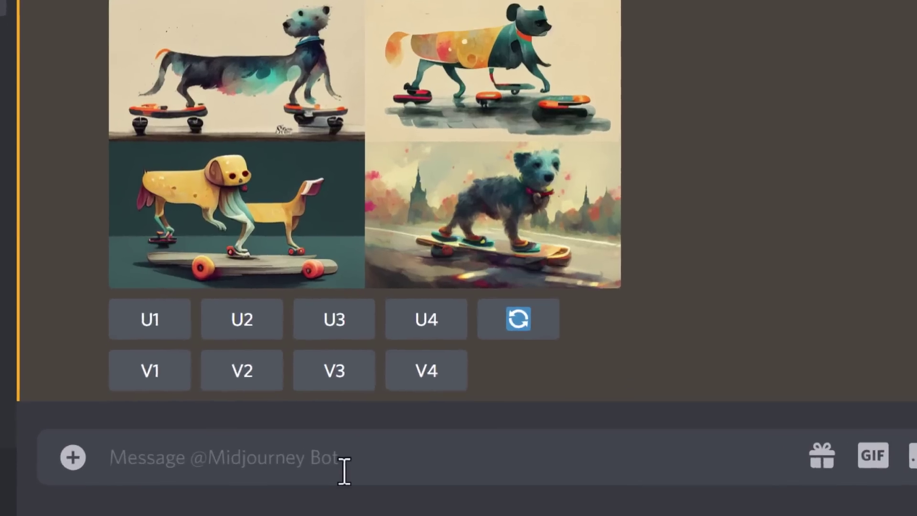
{"action": "type", "text": "/prefer opti"}
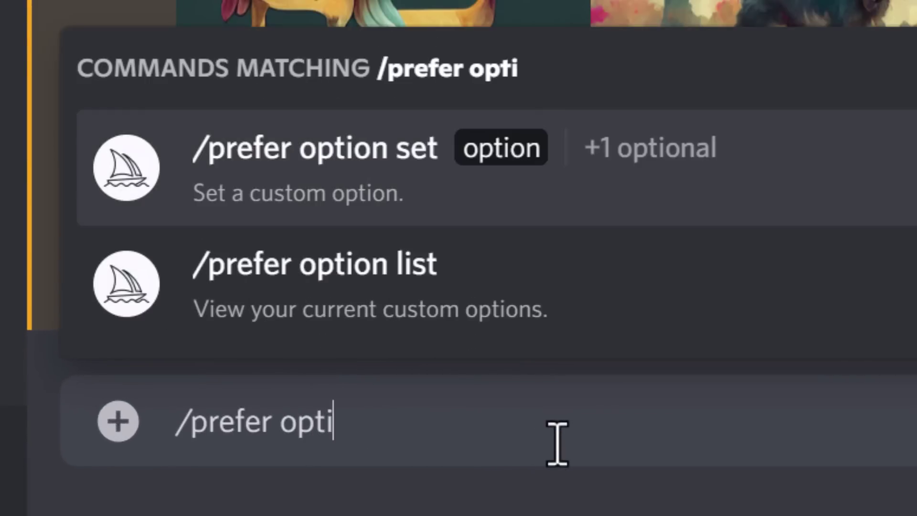
{"action": "type", "text": "on sewt"}
{"action": "key", "text": "BackSpace"}
{"action": "key", "text": "BackSpace"}
{"action": "type", "text": "t"}
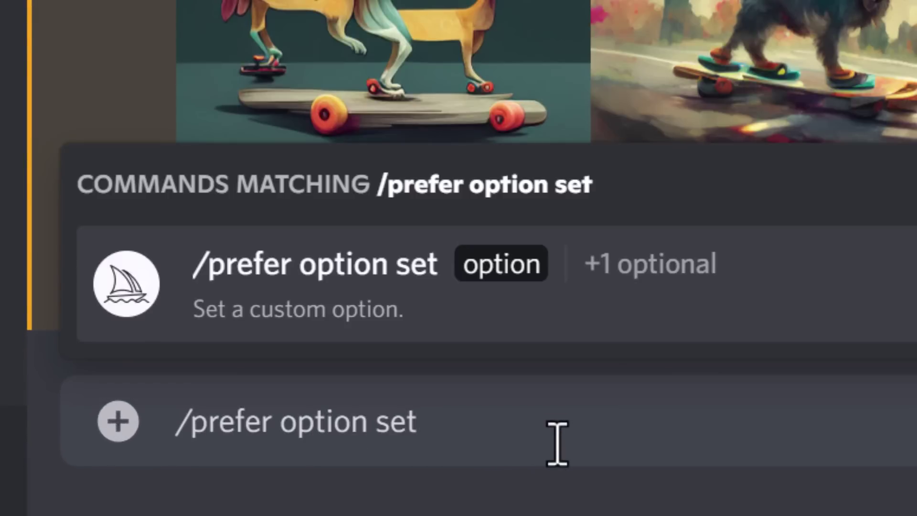
{"action": "key", "text": "Tab"}
{"action": "type", "text": "tub"}
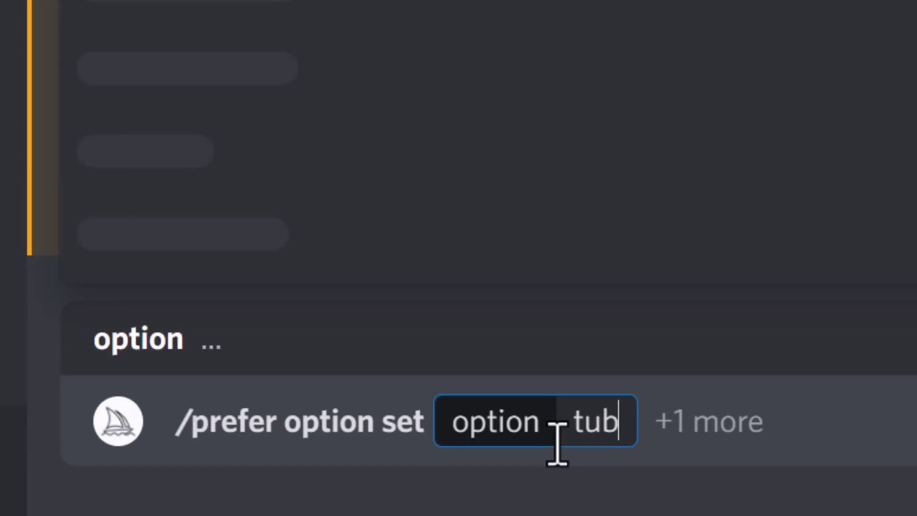
{"action": "type", "text": "e"}
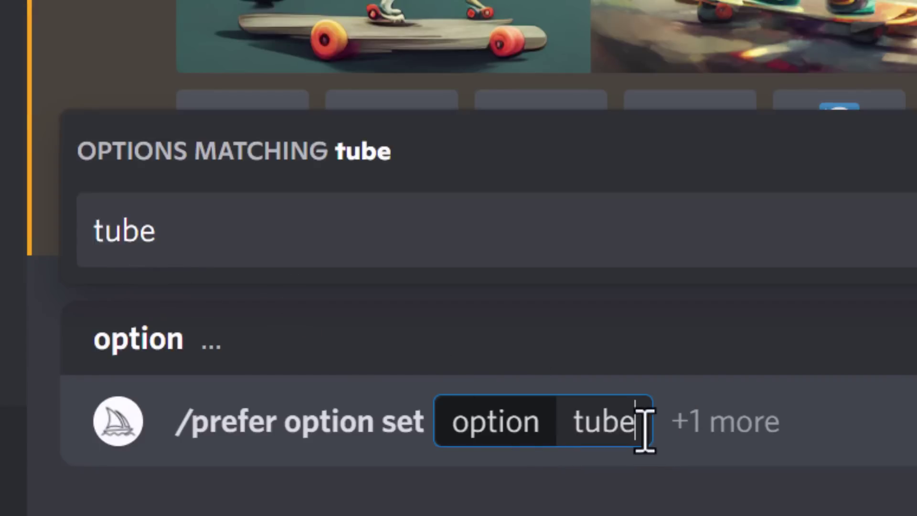
{"action": "key", "text": "Tab"}
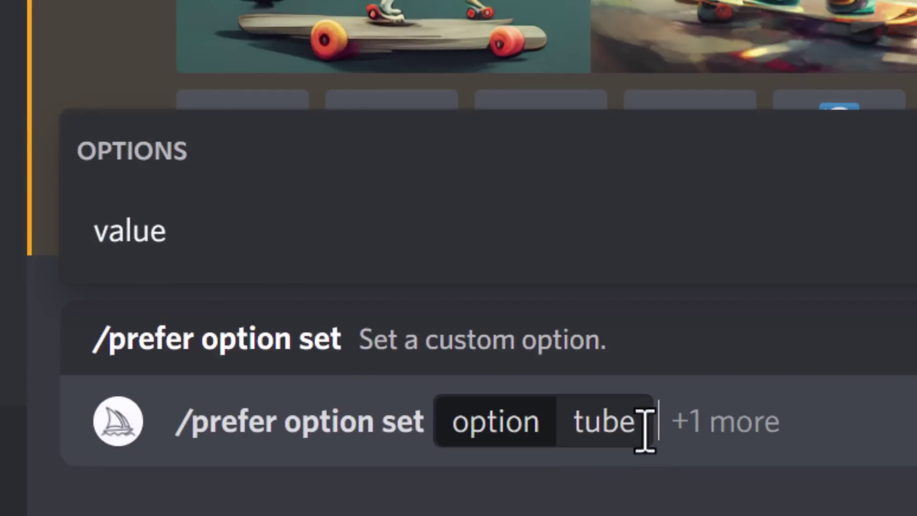
{"action": "key", "text": "Return"}
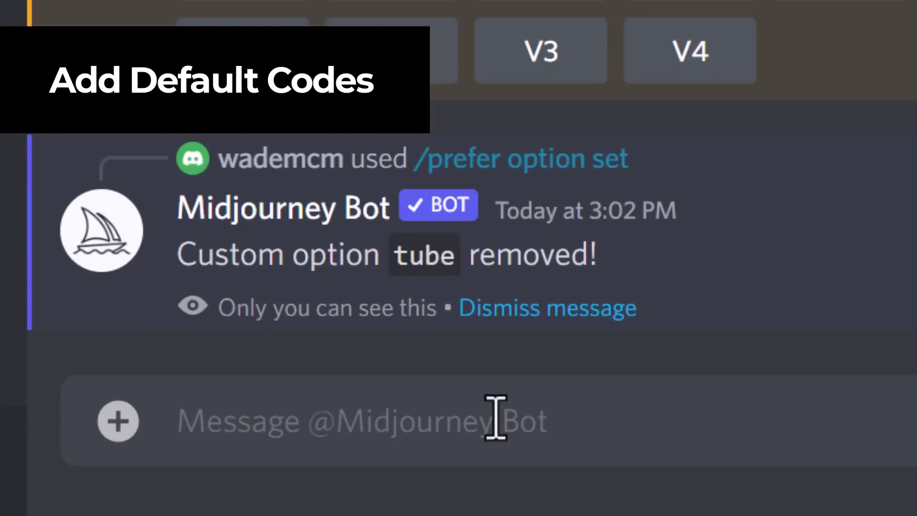
Set the default prompt suffix to "--ar 9:21" with the new_value option of /prefer suffix.
{"action": "type", "text": "/p"}
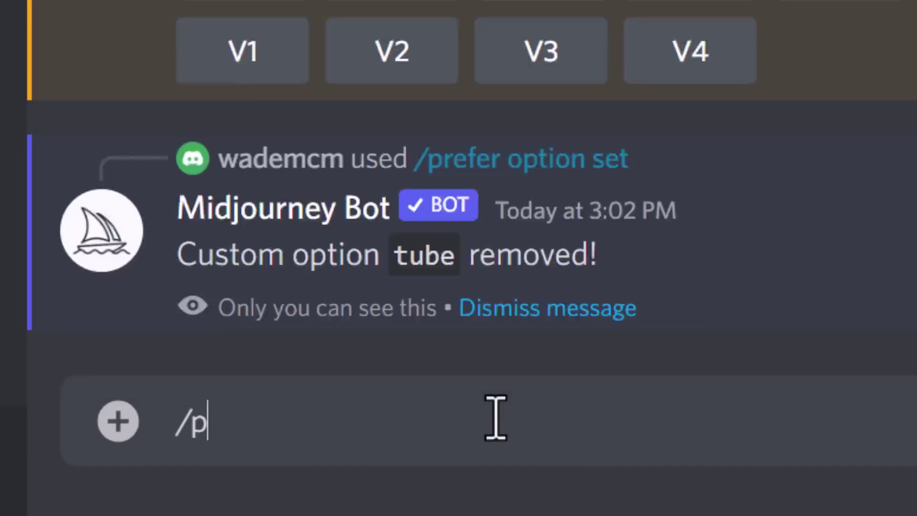
{"action": "type", "text": "refer suffix"}
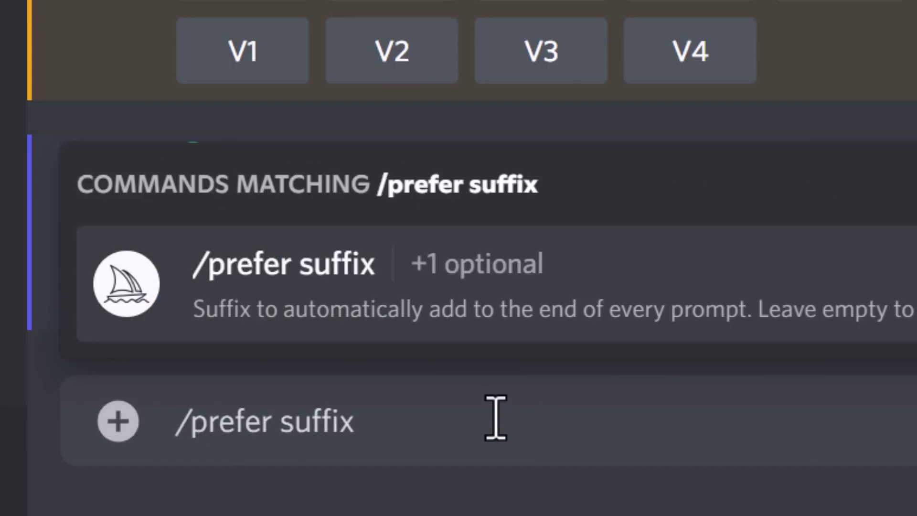
{"action": "key", "text": "Return"}
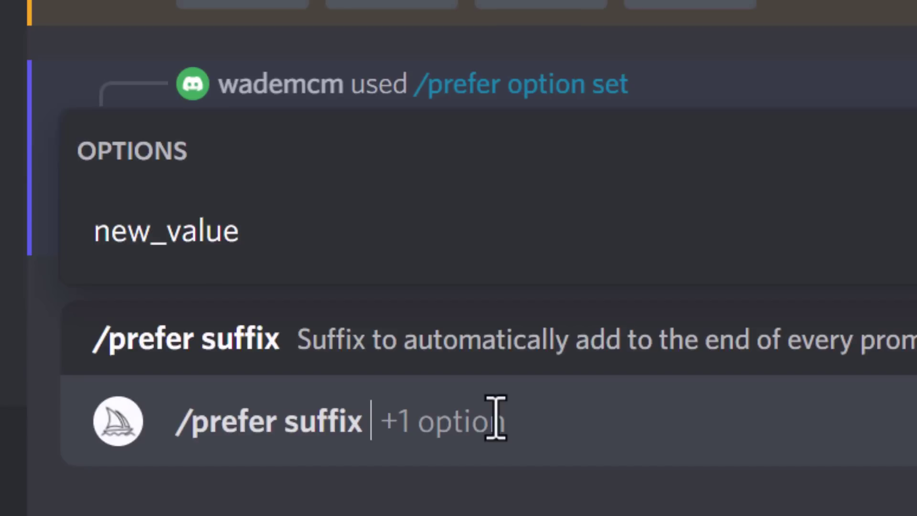
{"action": "left_click", "coordinate": [184, 246]}
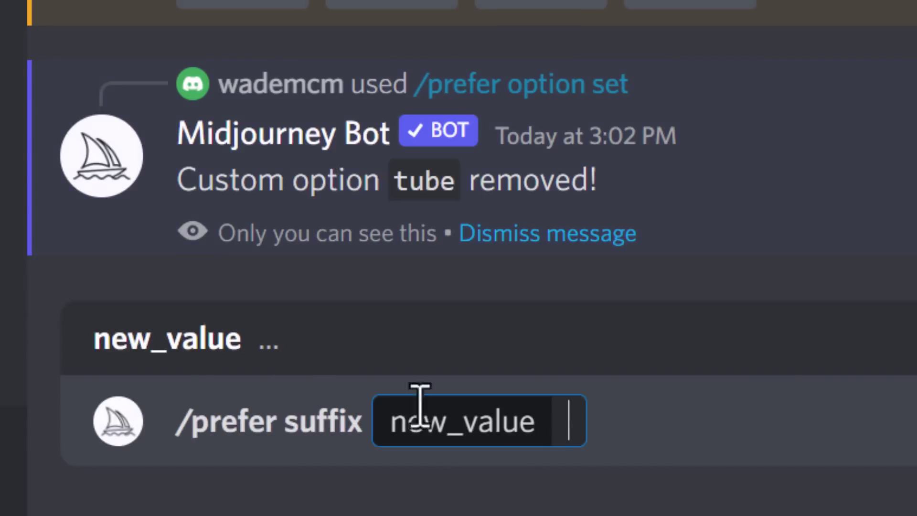
{"action": "type", "text": "--ar"}
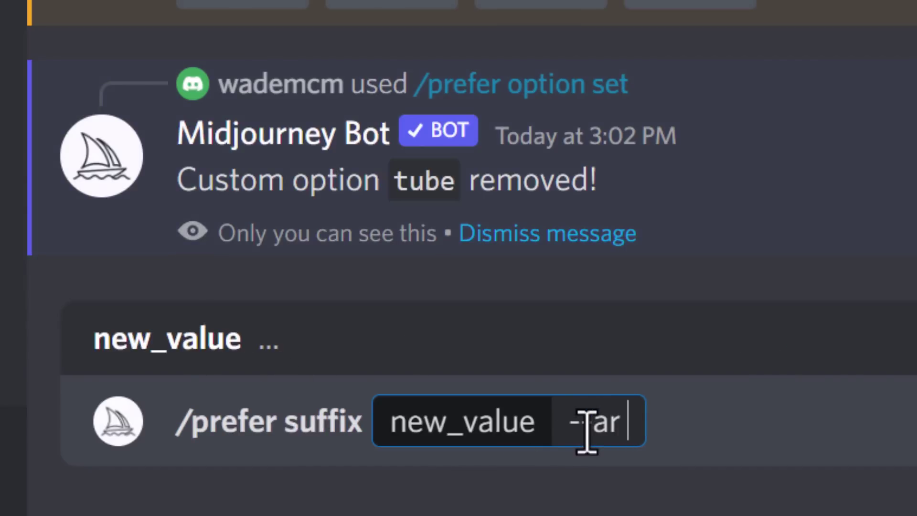
{"action": "type", "text": " 21:"}
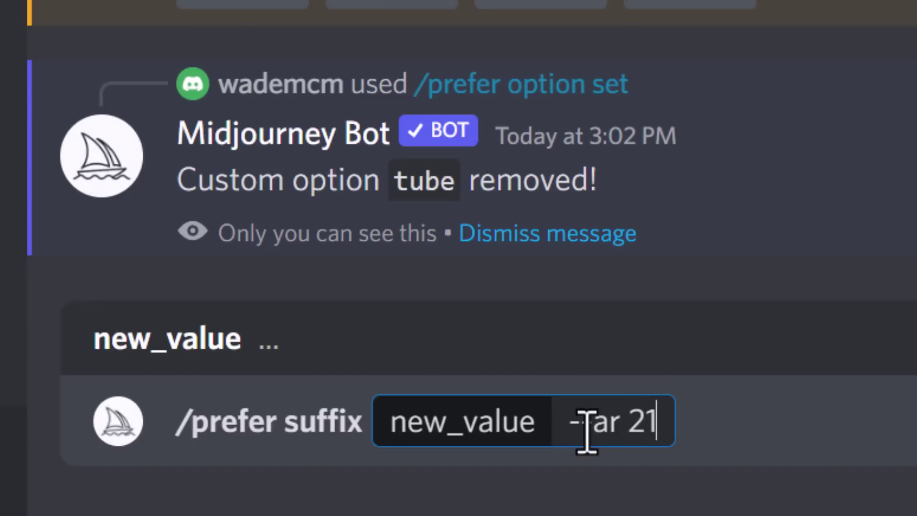
{"action": "key", "text": "BackSpace"}
{"action": "key", "text": "BackSpace"}
{"action": "key", "text": "BackSpace"}
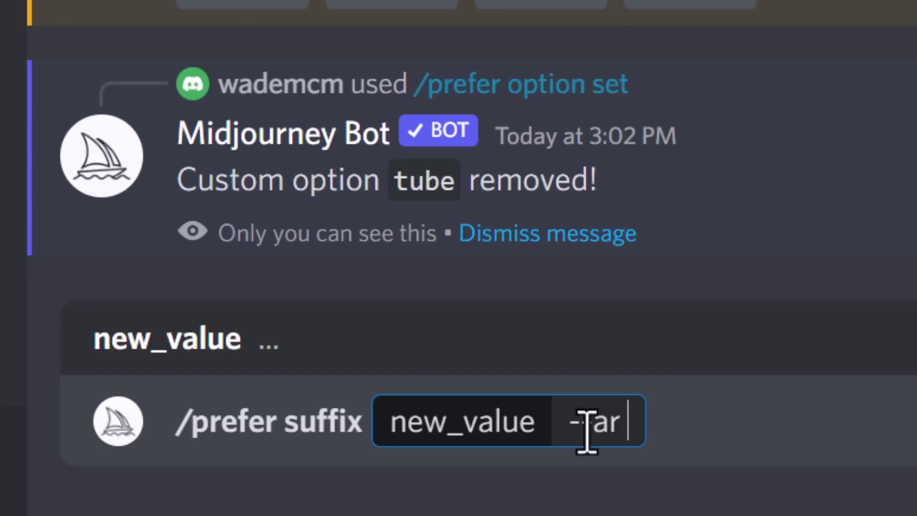
{"action": "type", "text": "9:21"}
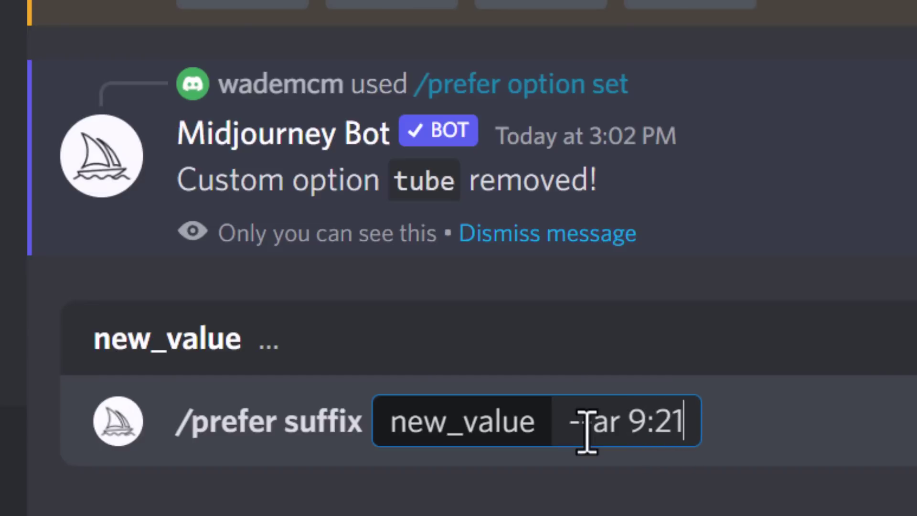
{"action": "key", "text": "Return"}
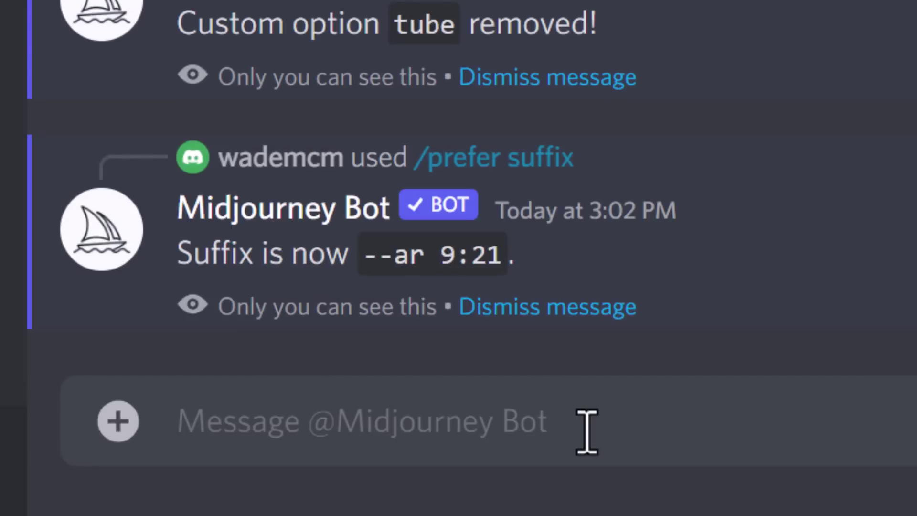
Submit the /imagine prompt "glowing dark portal" to try out the default suffix.
{"action": "type", "text": "/imag"}
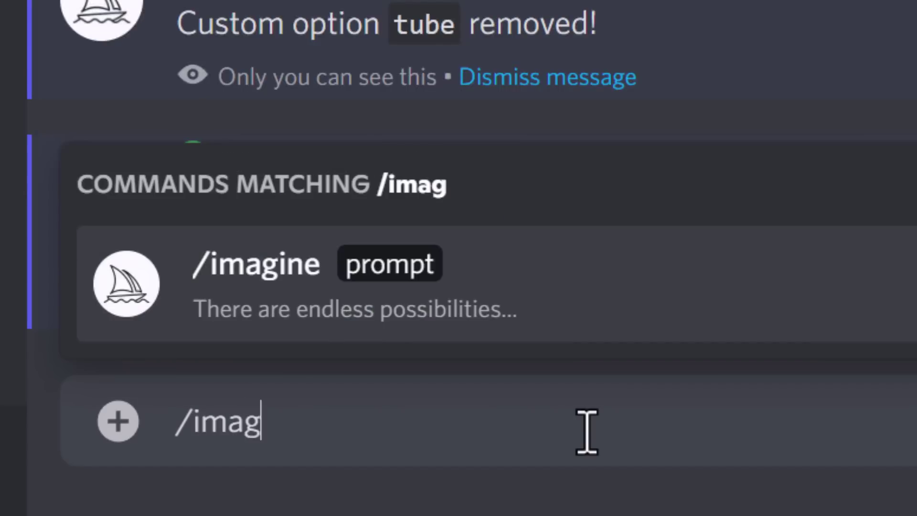
{"action": "key", "text": "Tab"}
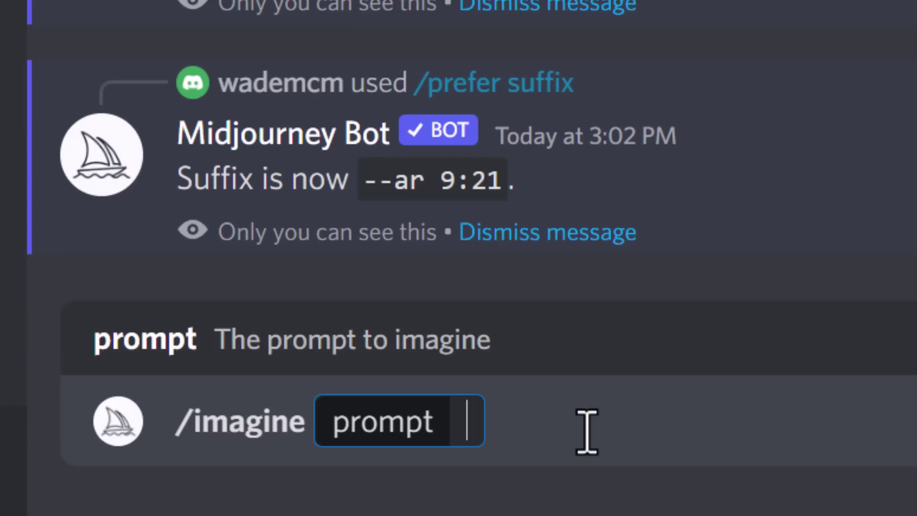
{"action": "type", "text": "glowing d"}
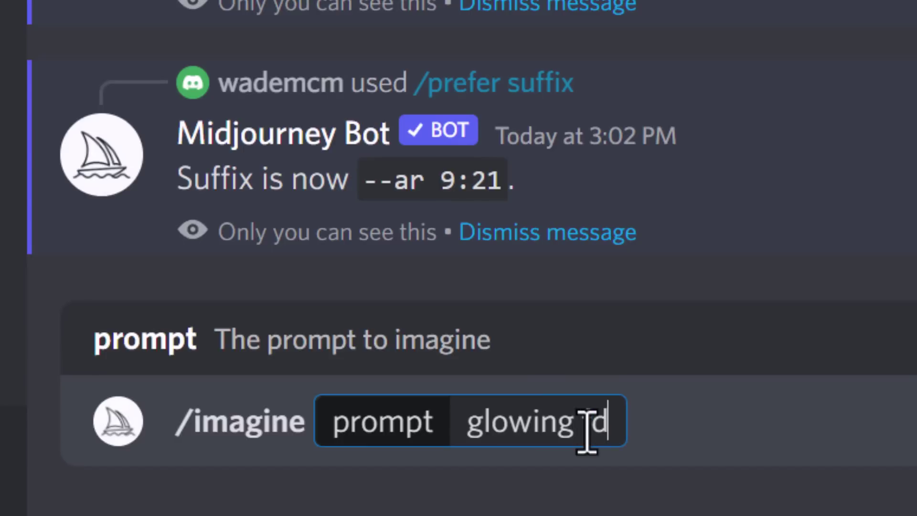
{"action": "key", "text": "BackSpace"}
{"action": "type", "text": "dark portal"}
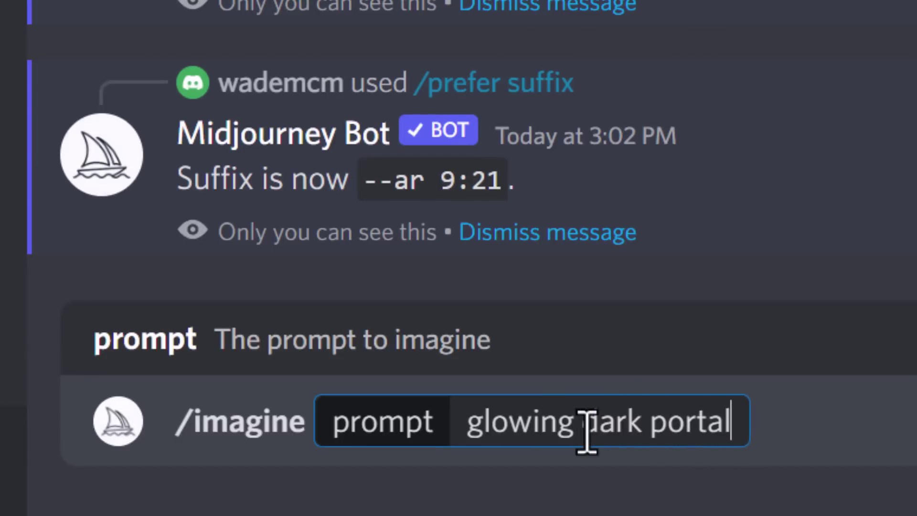
{"action": "key", "text": "Return"}
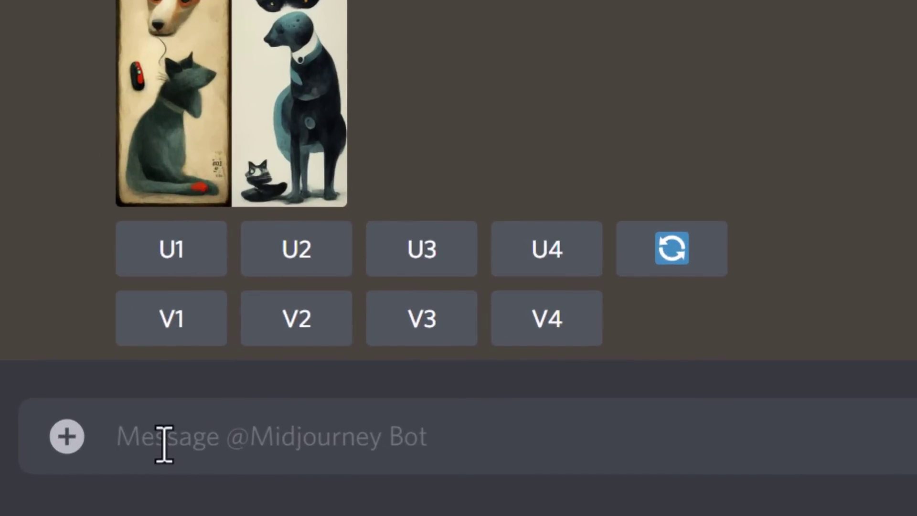
Remove the default prompt suffix by sending /prefer suffix without a value.
{"action": "type", "text": "/p"}
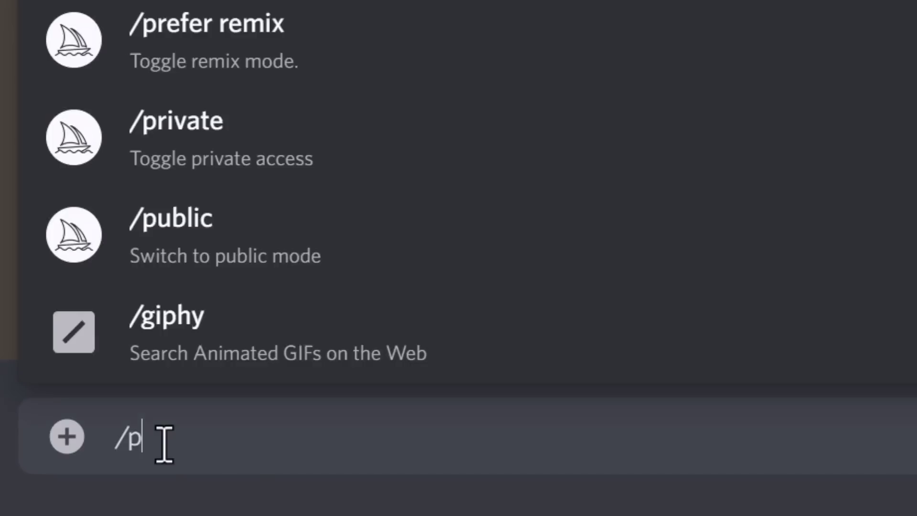
{"action": "type", "text": "refer suffix"}
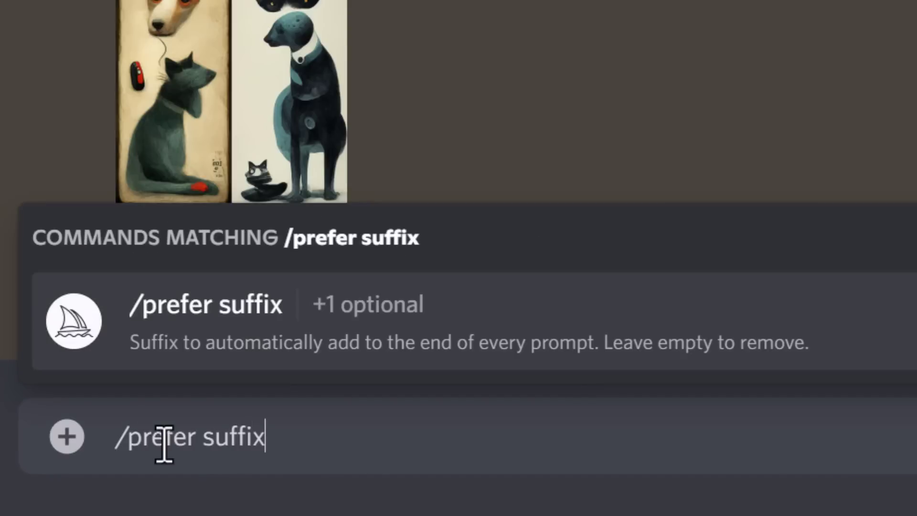
{"action": "key", "text": "Return"}
{"action": "key", "text": "Return"}
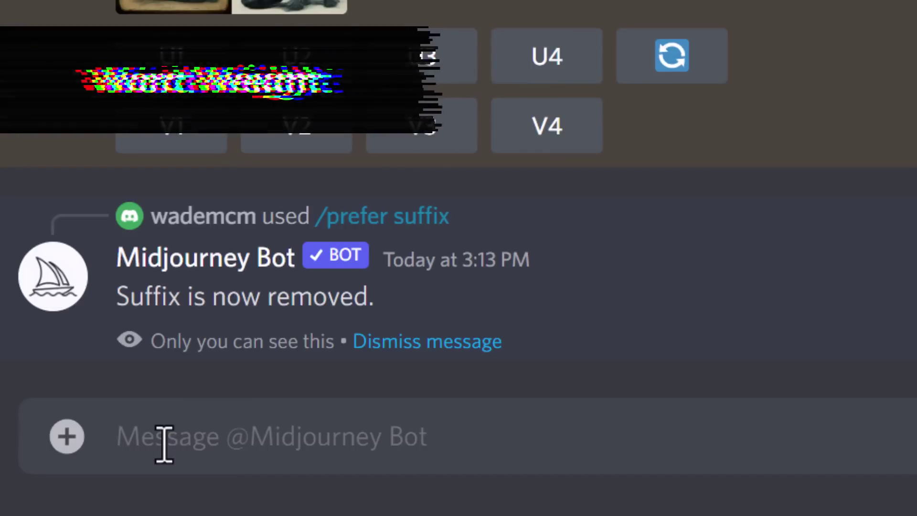
Submit the /imagine prompt "dog with a cat and a mouse" without any parameters.
{"action": "scroll", "coordinate": [306, 162], "scroll_direction": "up", "scroll_amount": 10}
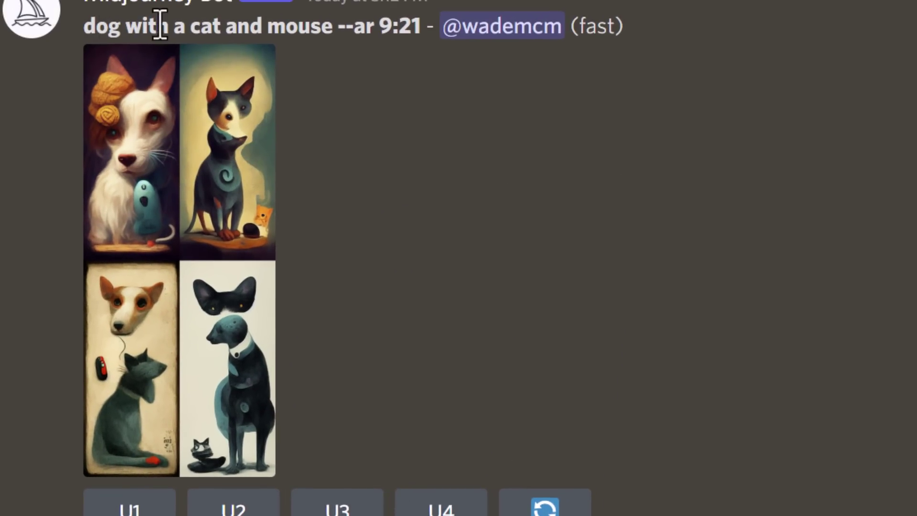
{"action": "scroll", "coordinate": [306, 239], "scroll_direction": "down", "scroll_amount": 10}
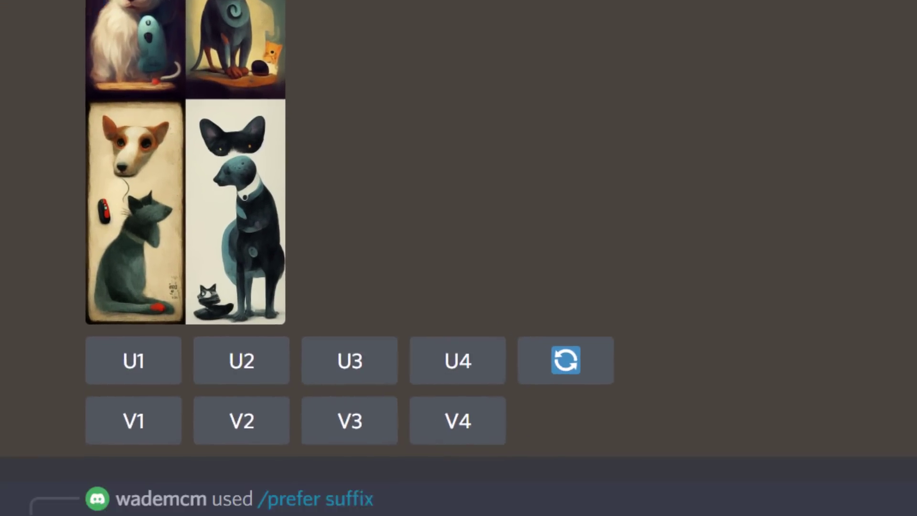
{"action": "type", "text": "/imagine"}
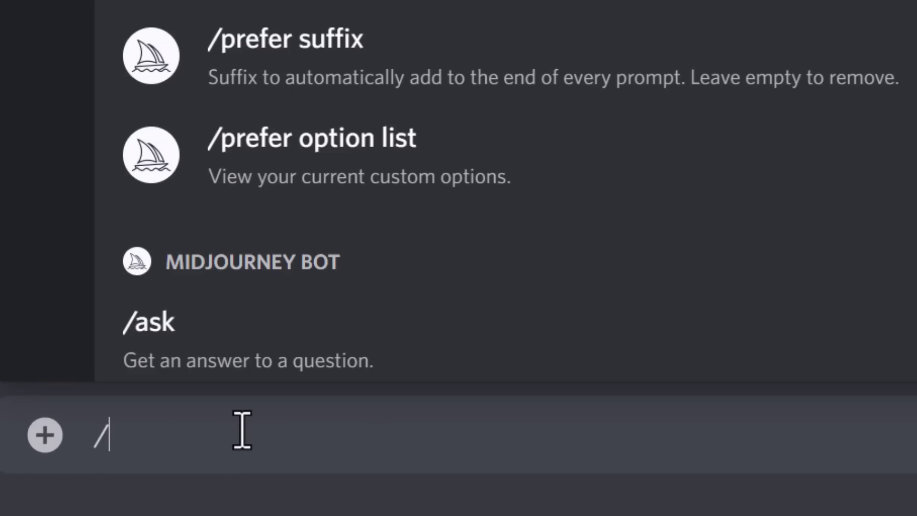
{"action": "key", "text": "Tab"}
{"action": "type", "text": "dog with a cat and a mouse"}
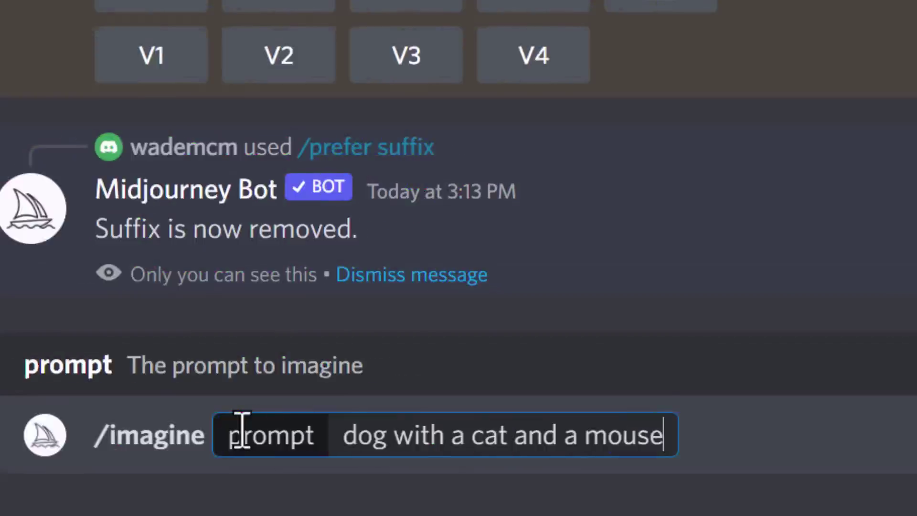
{"action": "key", "text": "Return"}
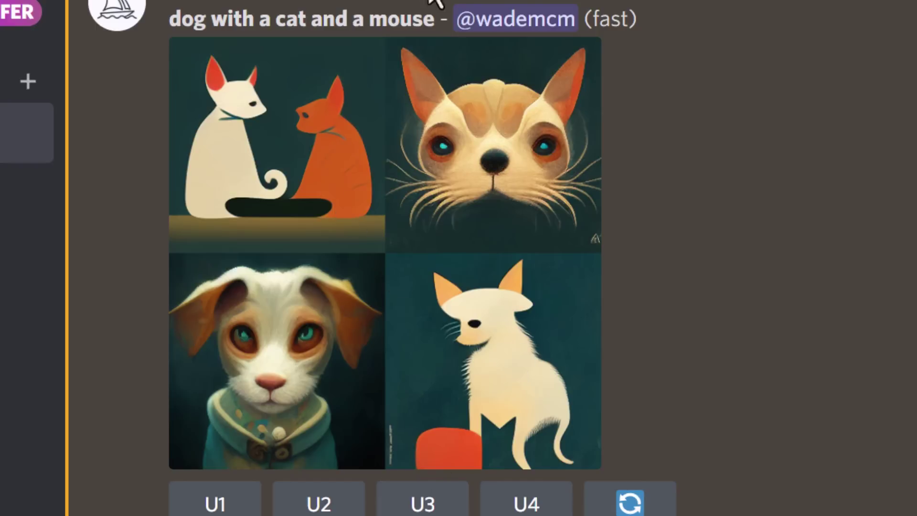
Copy the prompt text "dog with a cat and a mouse" from the generated result into a new /imagine prompt.
{"action": "left_click_drag", "start_coordinate": [435, 23], "coordinate": [169, 26]}
{"action": "key", "text": "ctrl+c"}
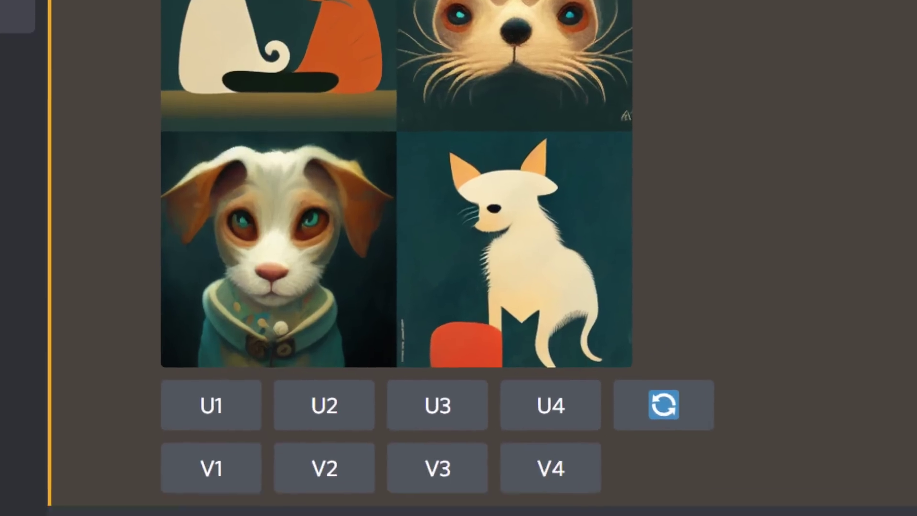
{"action": "left_click", "coordinate": [334, 435]}
{"action": "type", "text": "/ima"}
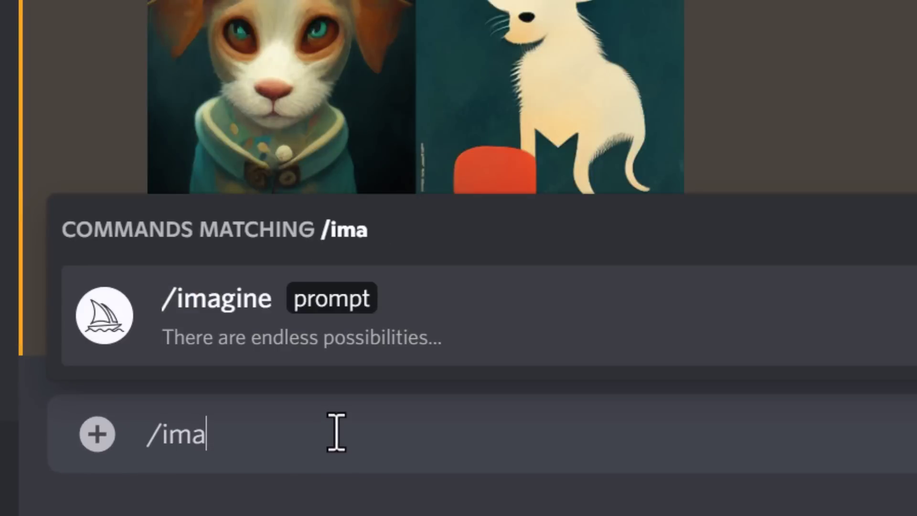
{"action": "key", "text": "Tab"}
{"action": "key", "text": "ctrl+v"}
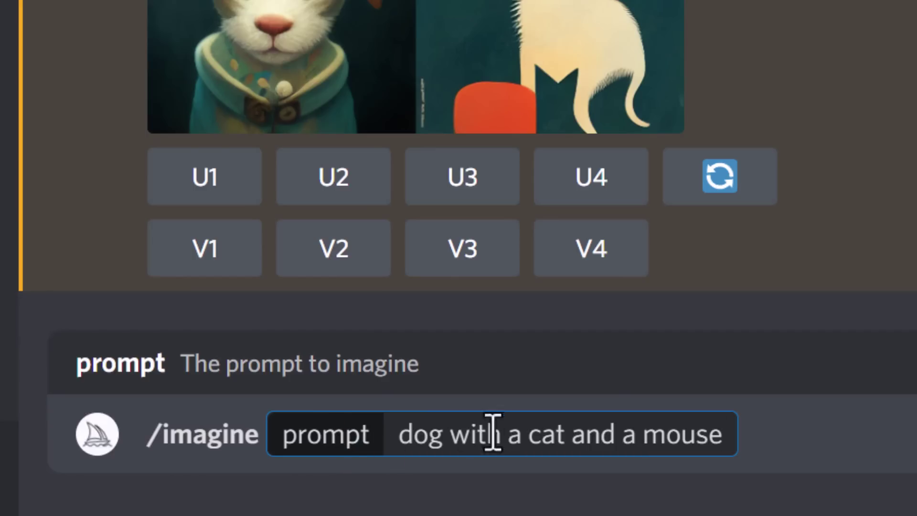
Add word weights to the pasted prompt so it reads "dog::0.5 with a cat::2 and a mouse::5".
{"action": "left_click", "coordinate": [444, 436]}
{"action": "type", "text": "::"}
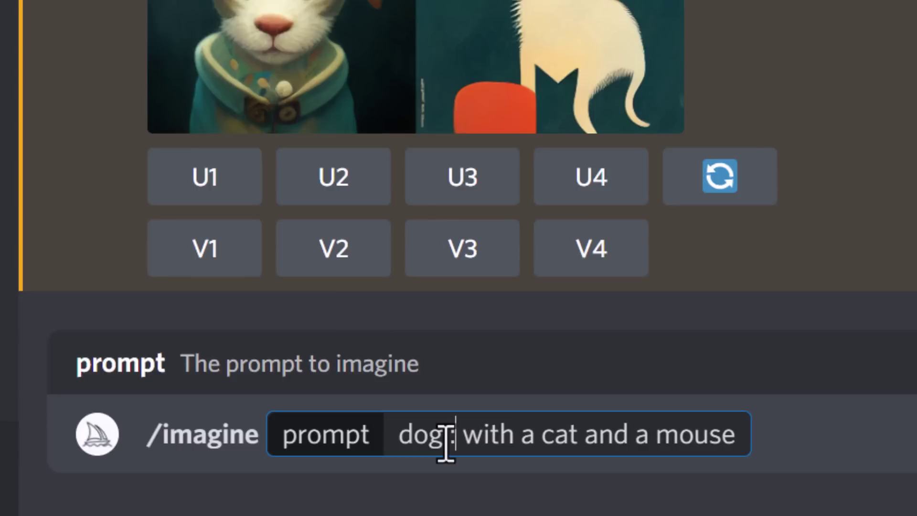
{"action": "type", "text": "0.5"}
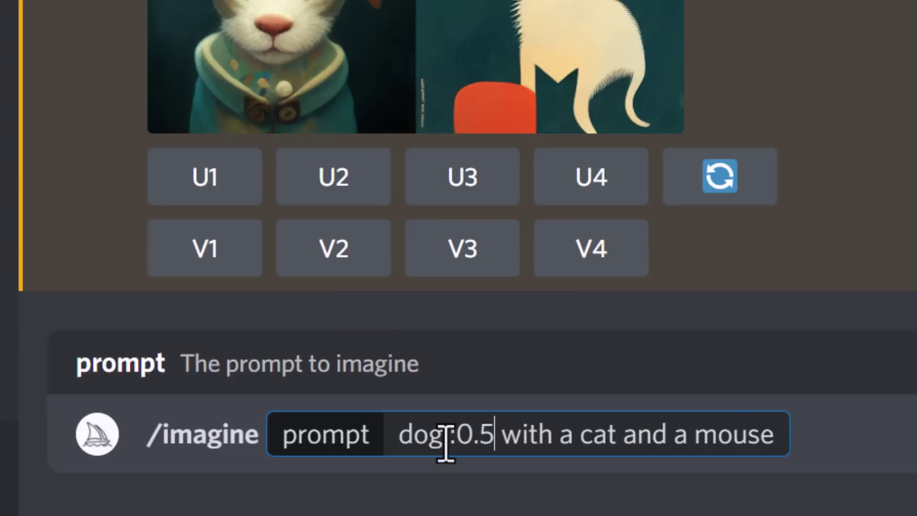
{"action": "left_click", "coordinate": [617, 432]}
{"action": "type", "text": "::"}
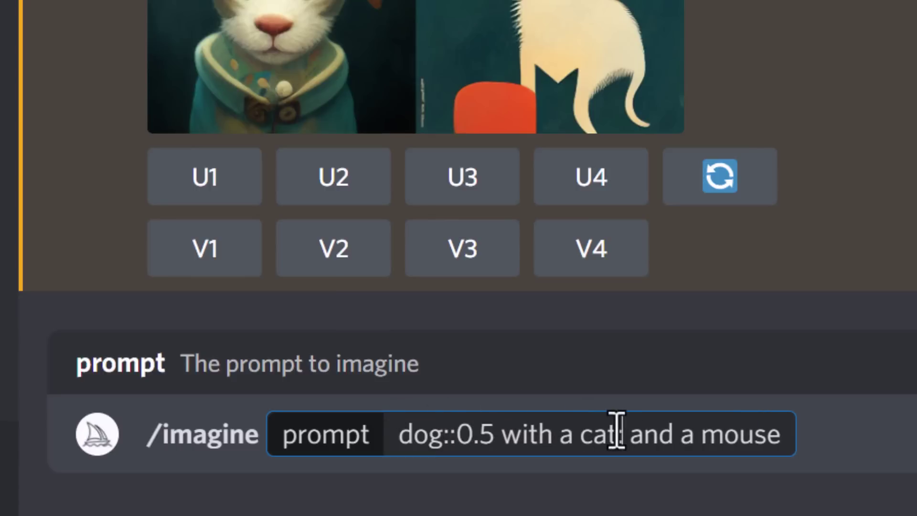
{"action": "type", "text": "2"}
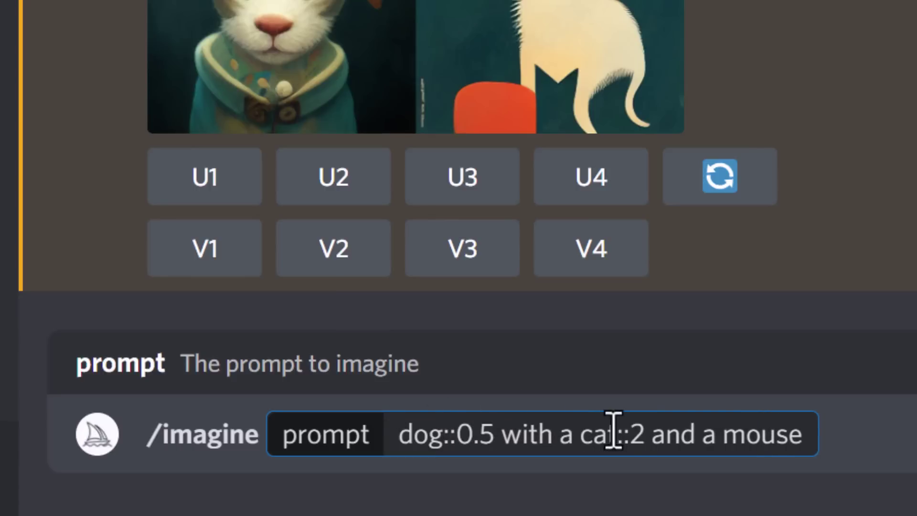
{"action": "left_click", "coordinate": [802, 435]}
{"action": "type", "text": "::5"}
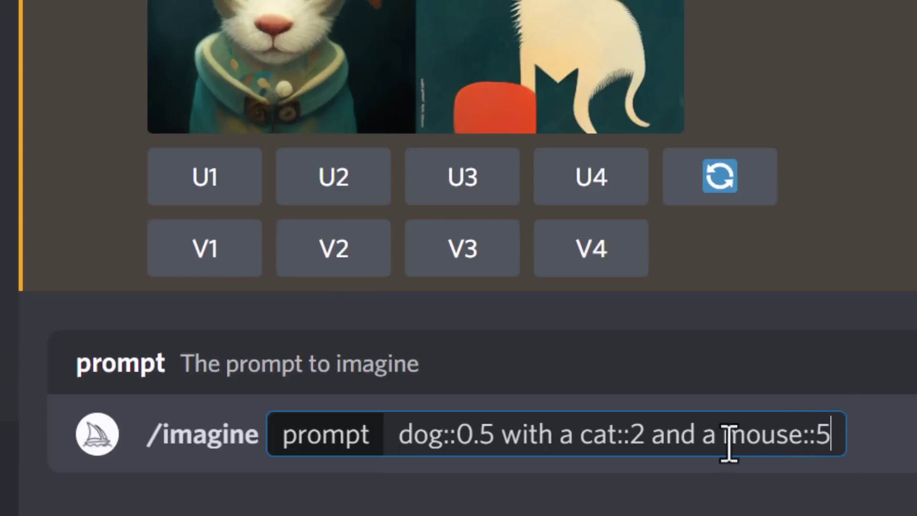
{"action": "left_click_drag", "start_coordinate": [832, 435], "coordinate": [731, 438]}
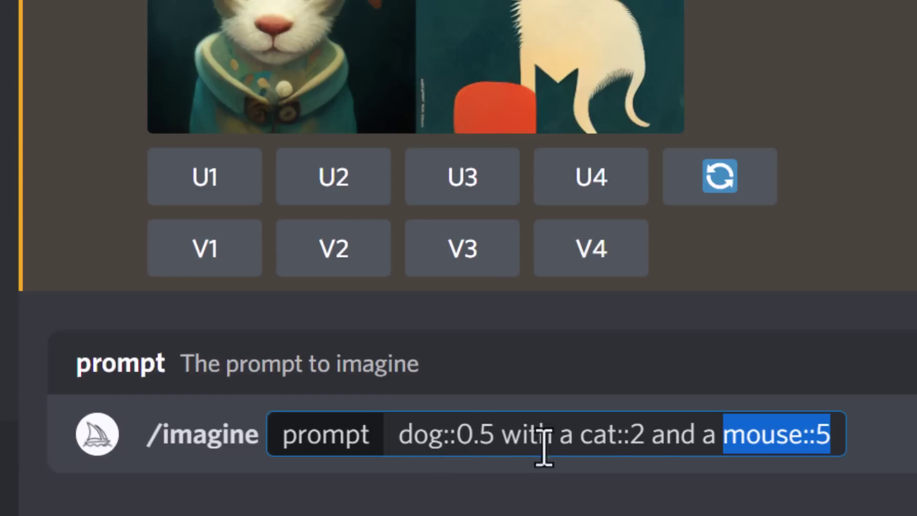
{"action": "left_click", "coordinate": [842, 445]}
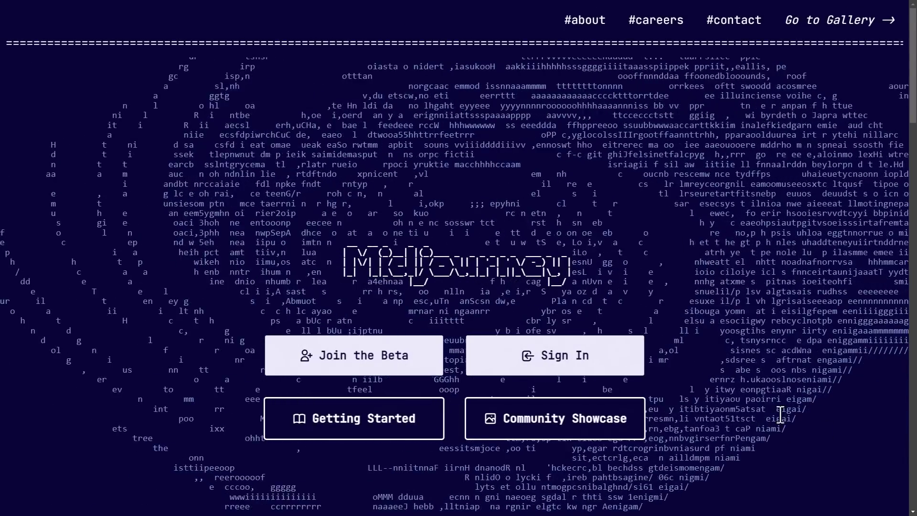
Sign in on the Midjourney website and turn on selection mode for the images in the personal gallery.
{"action": "left_click", "coordinate": [583, 361]}
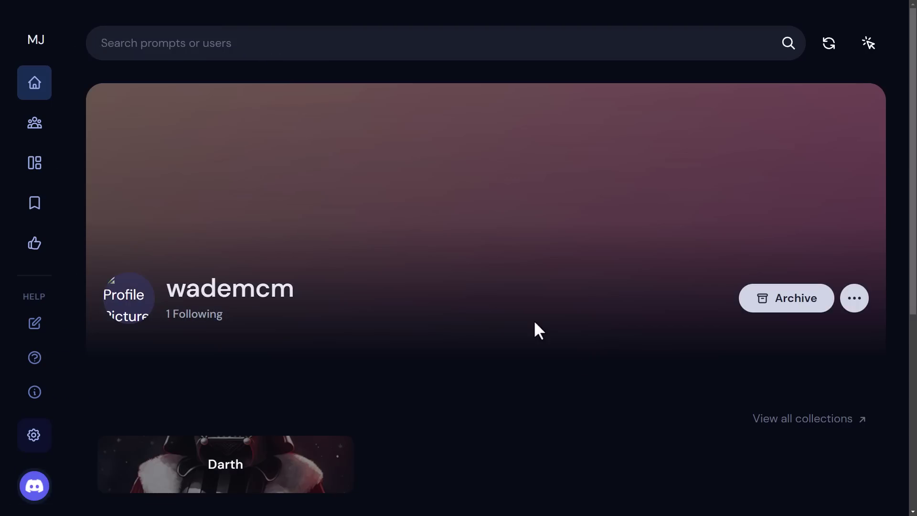
{"action": "scroll", "coordinate": [683, 251], "scroll_direction": "down", "scroll_amount": 7}
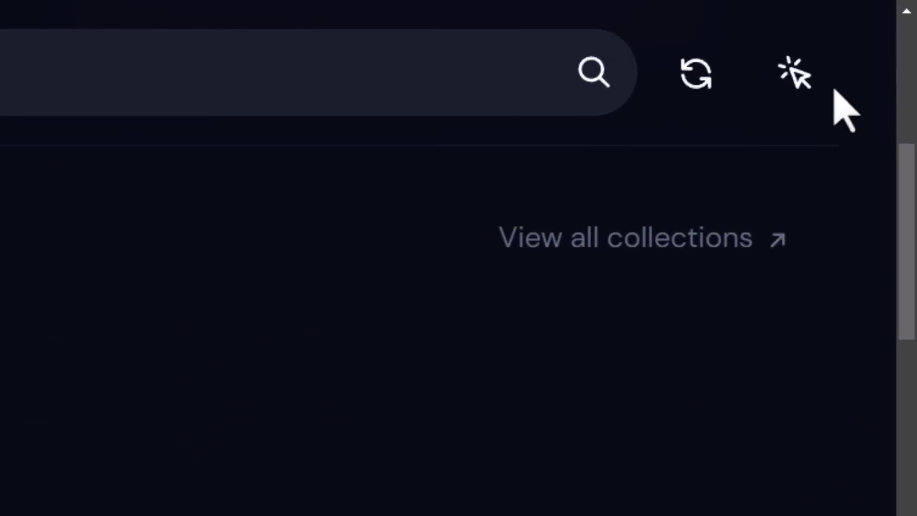
{"action": "left_click", "coordinate": [801, 91]}
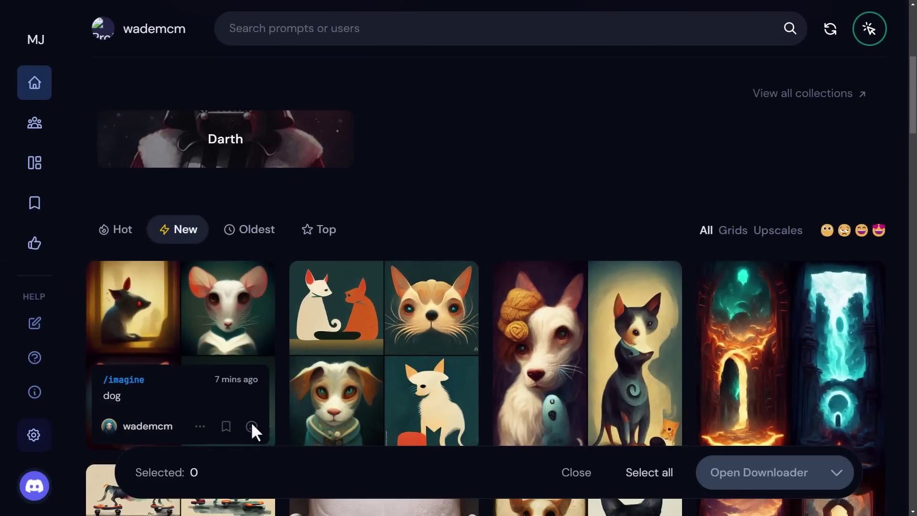
Select the four newest image grids and the upscaled robot face in the personal gallery.
{"action": "left_click", "coordinate": [239, 275]}
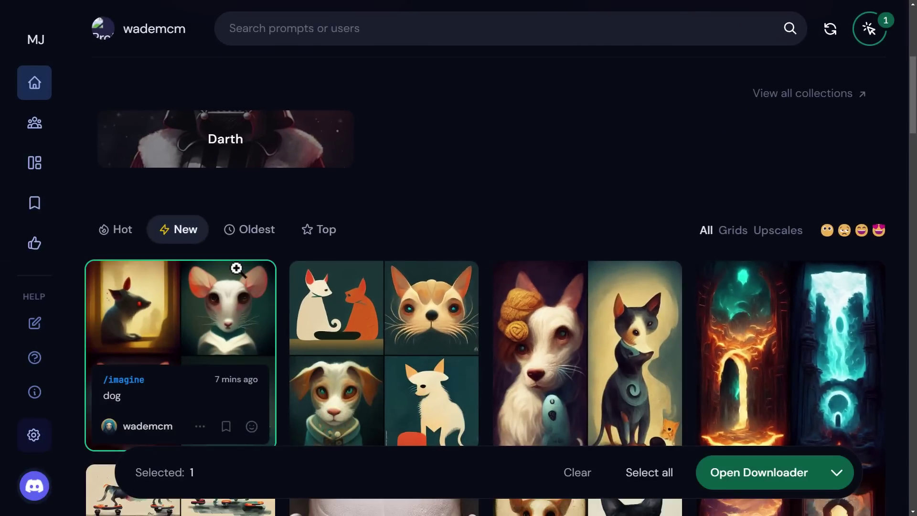
{"action": "left_click", "coordinate": [552, 291]}
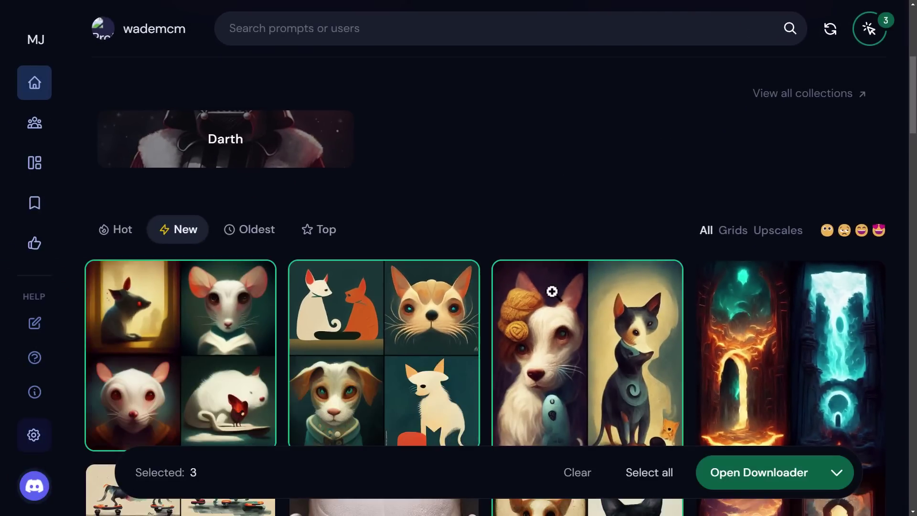
{"action": "left_click", "coordinate": [771, 290]}
{"action": "scroll", "coordinate": [771, 296], "scroll_direction": "down", "scroll_amount": 8}
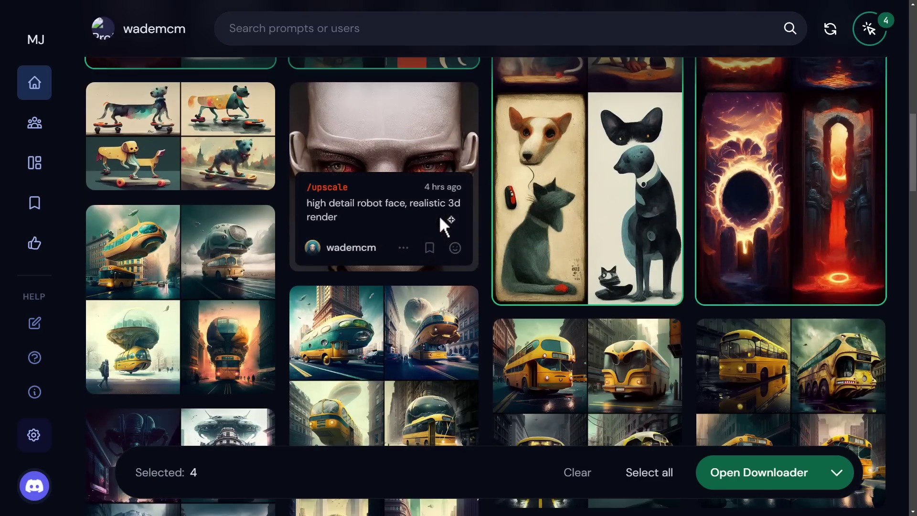
{"action": "left_click", "coordinate": [439, 218]}
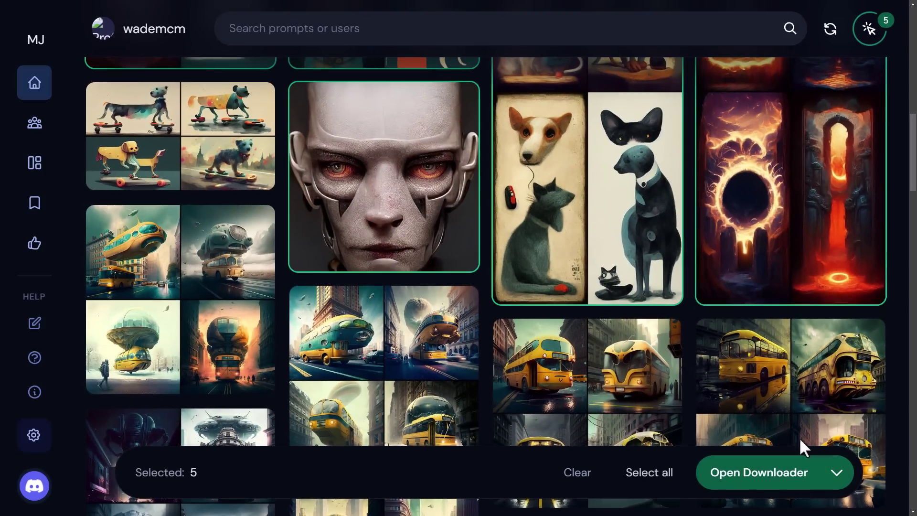
Open the archive of generated images from the profile header.
{"action": "scroll", "coordinate": [801, 427], "scroll_direction": "up", "scroll_amount": 2}
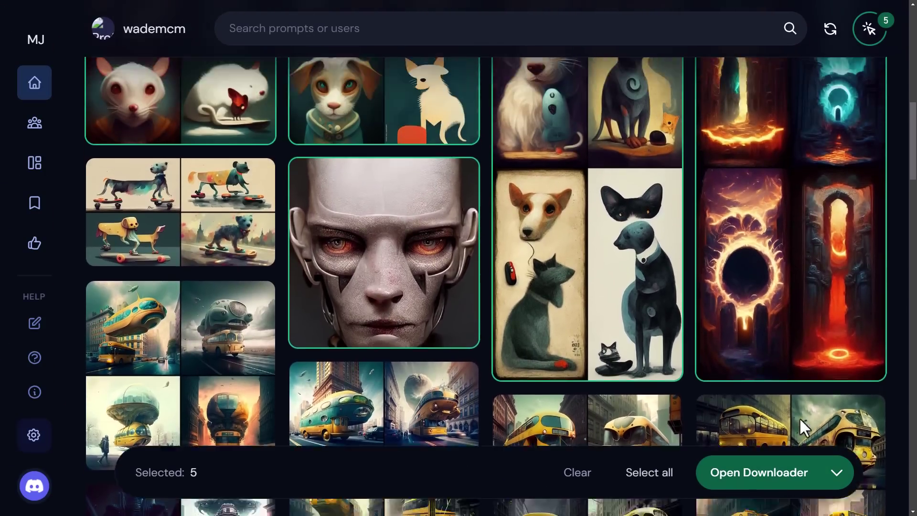
{"action": "scroll", "coordinate": [799, 417], "scroll_direction": "up", "scroll_amount": 5}
{"action": "scroll", "coordinate": [799, 417], "scroll_direction": "up", "scroll_amount": 6}
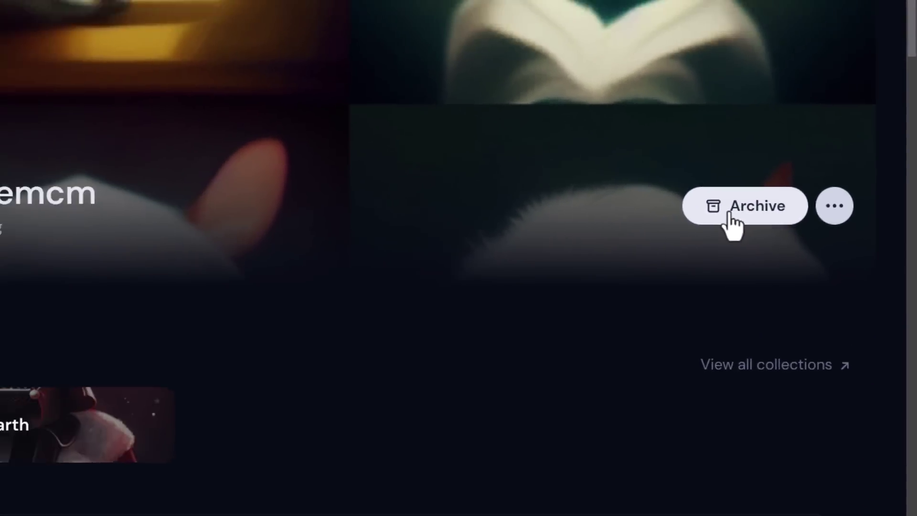
{"action": "left_click", "coordinate": [730, 214]}
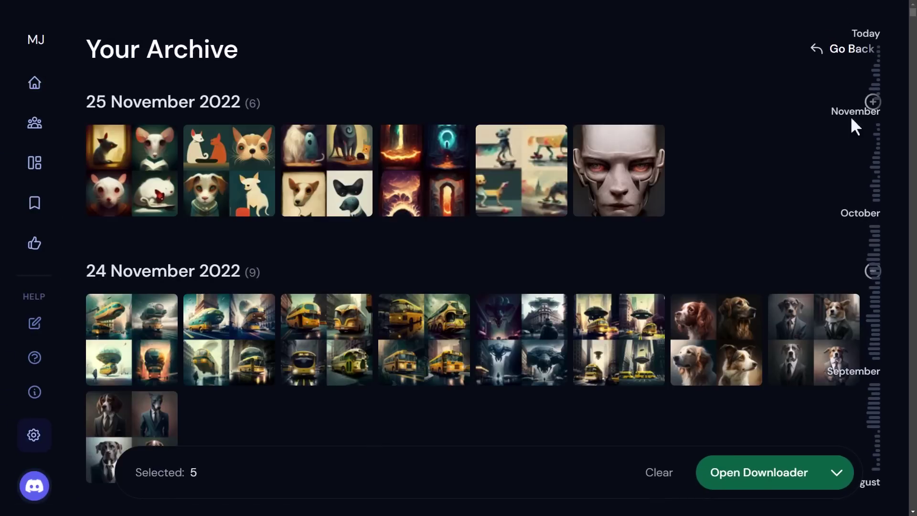
Select all archived images from 25, 24, 22, 21 and 18 November 2022 and open the selection in the downloader.
{"action": "key", "text": "ctrl+minus"}
{"action": "key", "text": "ctrl+minus"}
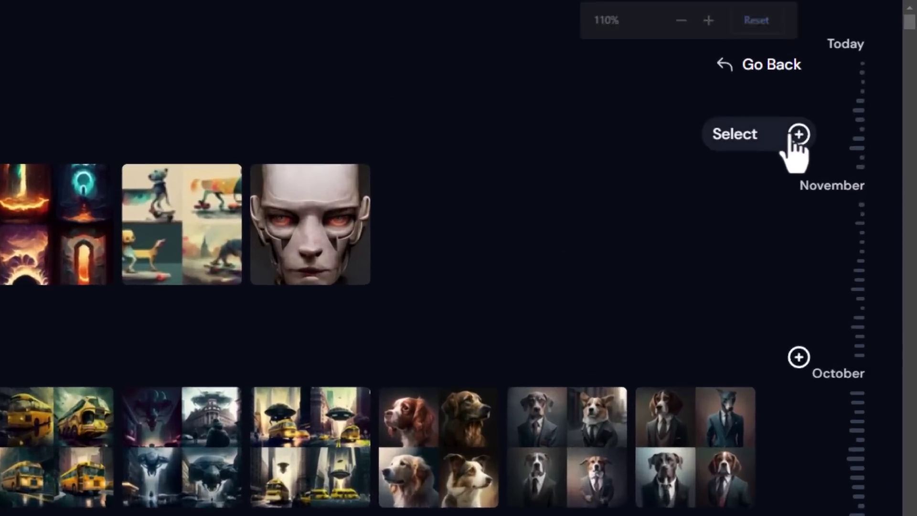
{"action": "left_click", "coordinate": [851, 75]}
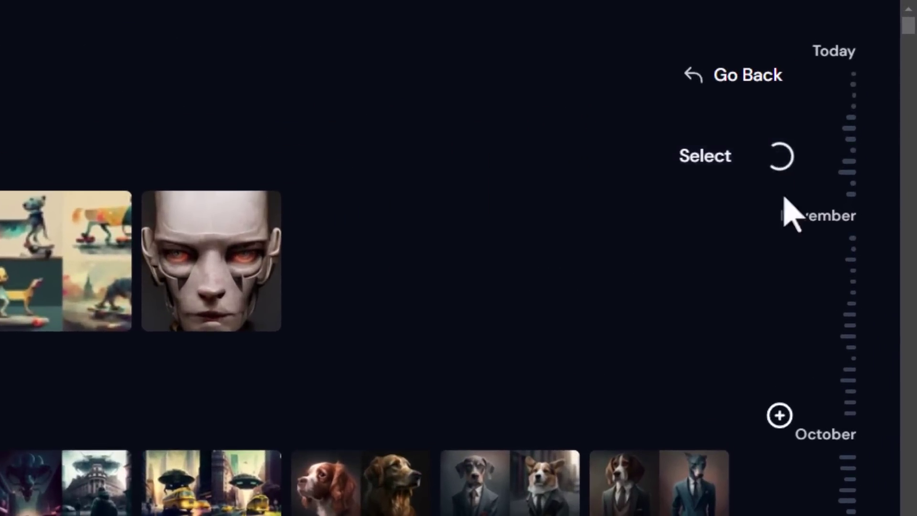
{"action": "left_click", "coordinate": [779, 416]}
{"action": "left_click", "coordinate": [852, 323]}
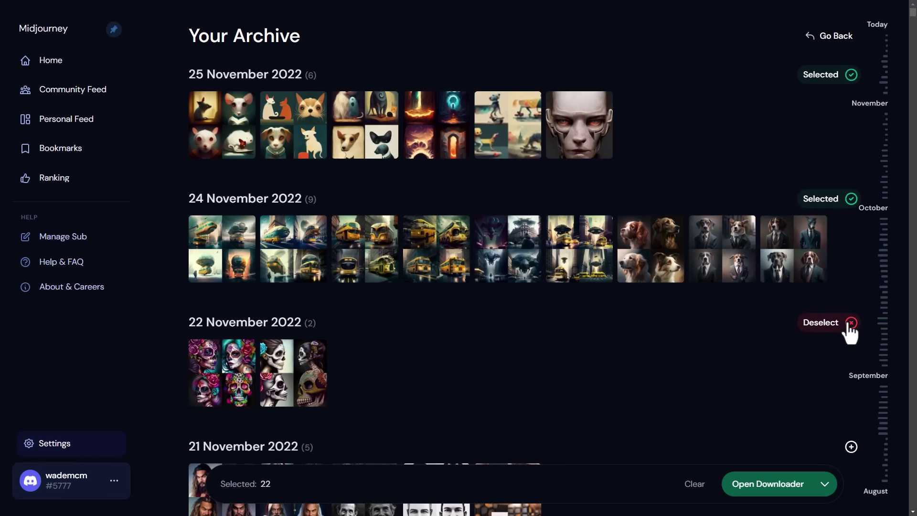
{"action": "scroll", "coordinate": [657, 332], "scroll_direction": "down", "scroll_amount": 5}
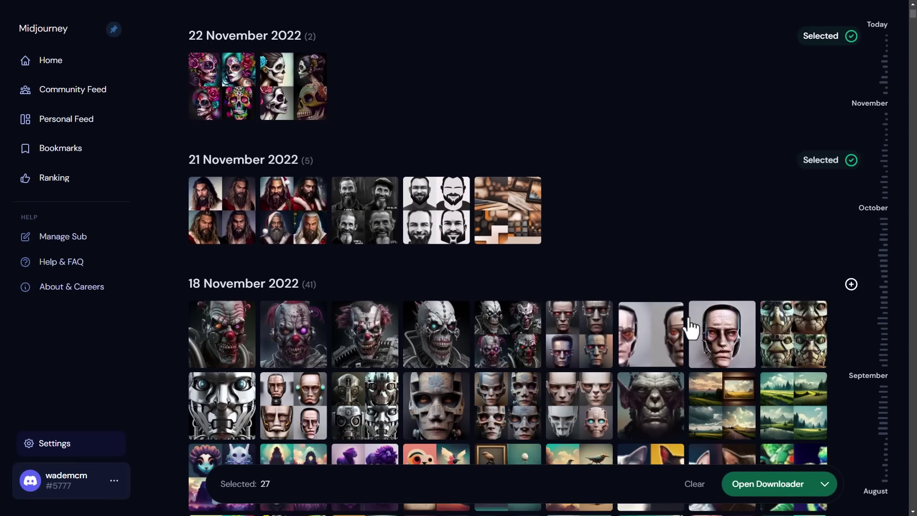
{"action": "left_click", "coordinate": [852, 284]}
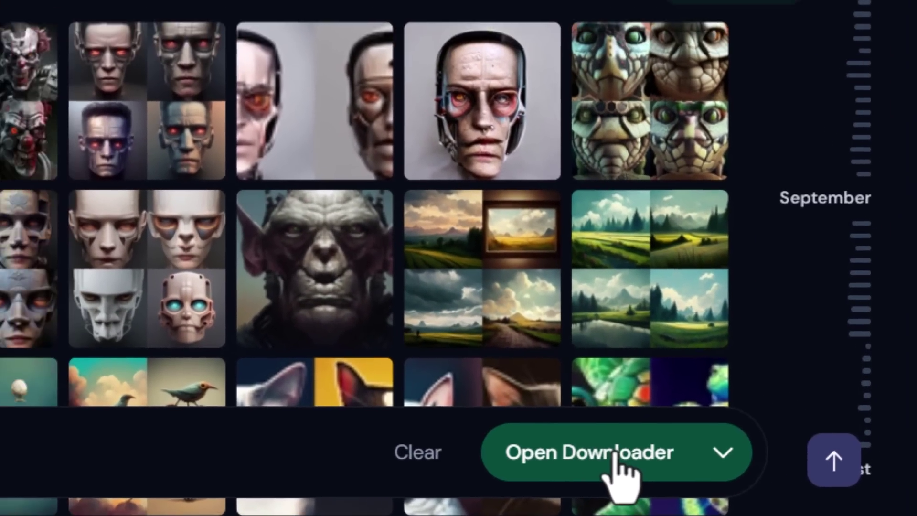
{"action": "left_click", "coordinate": [614, 453]}
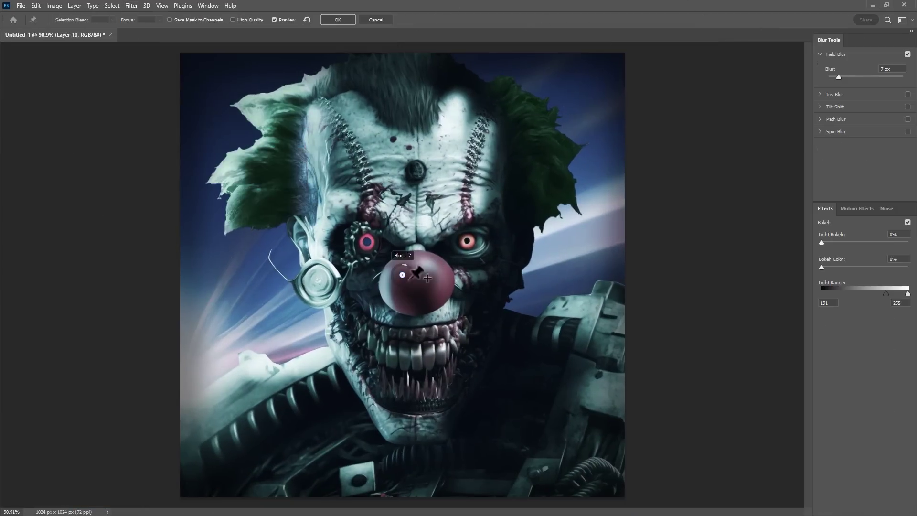
In Photoshop, add Field Blur pins beside both tufts of the clown's hair, on the forehead and on the lower-left shoulder.
{"action": "left_click", "coordinate": [216, 106]}
{"action": "left_click", "coordinate": [584, 134]}
{"action": "left_click", "coordinate": [462, 159]}
{"action": "left_click", "coordinate": [261, 424]}
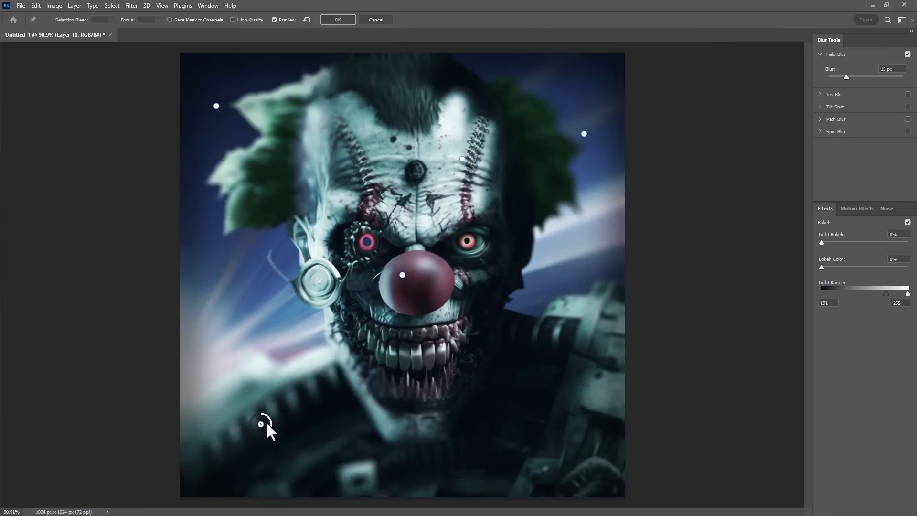